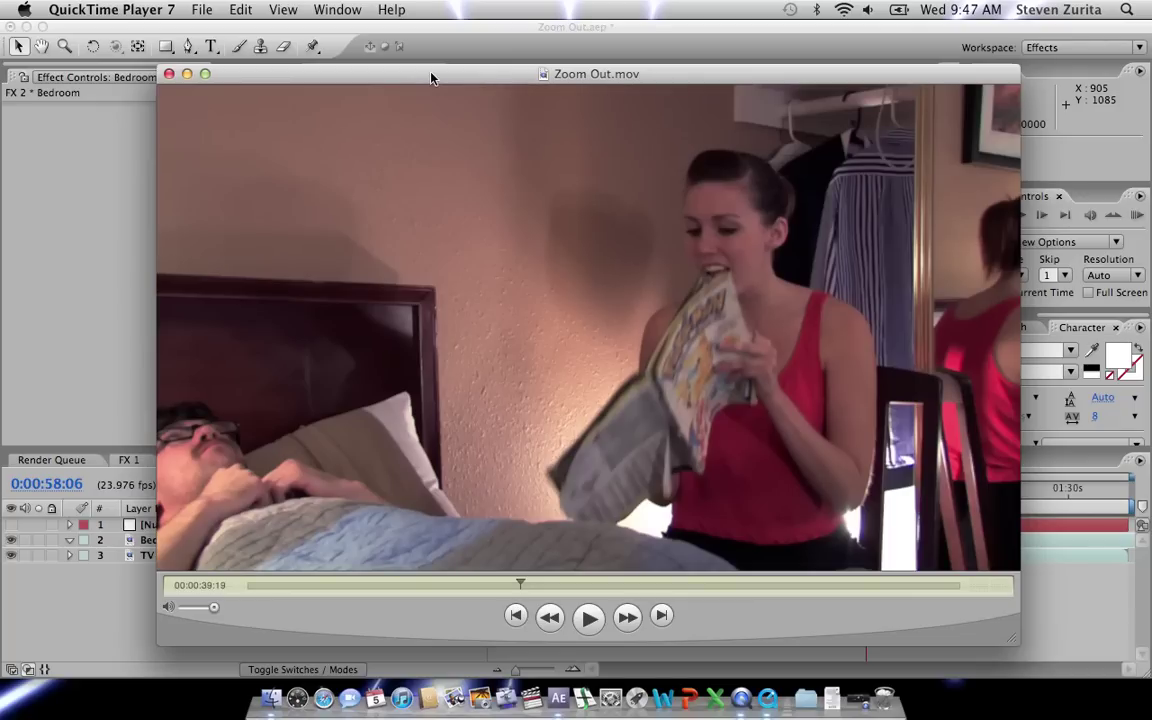
Play the Zoom Out.mov clip with the sound muted, pause it on the zoomed-out TV shot, and quit QuickTime Player.
key(XF86AudioMute)
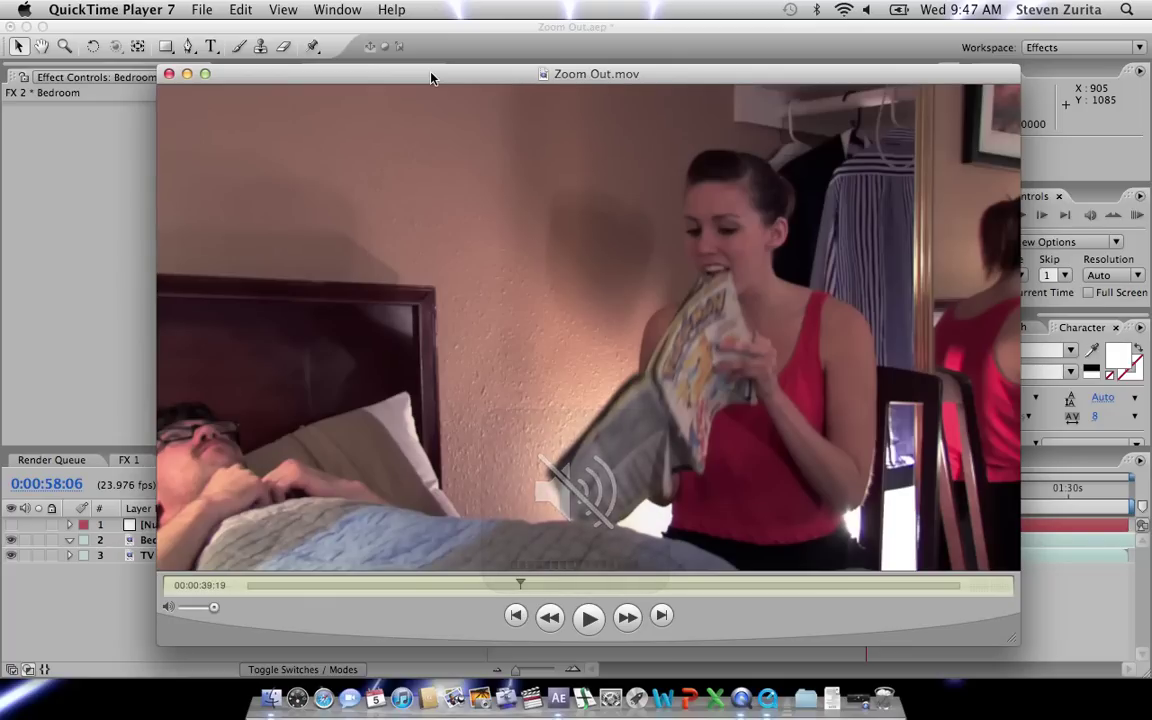
key(space)
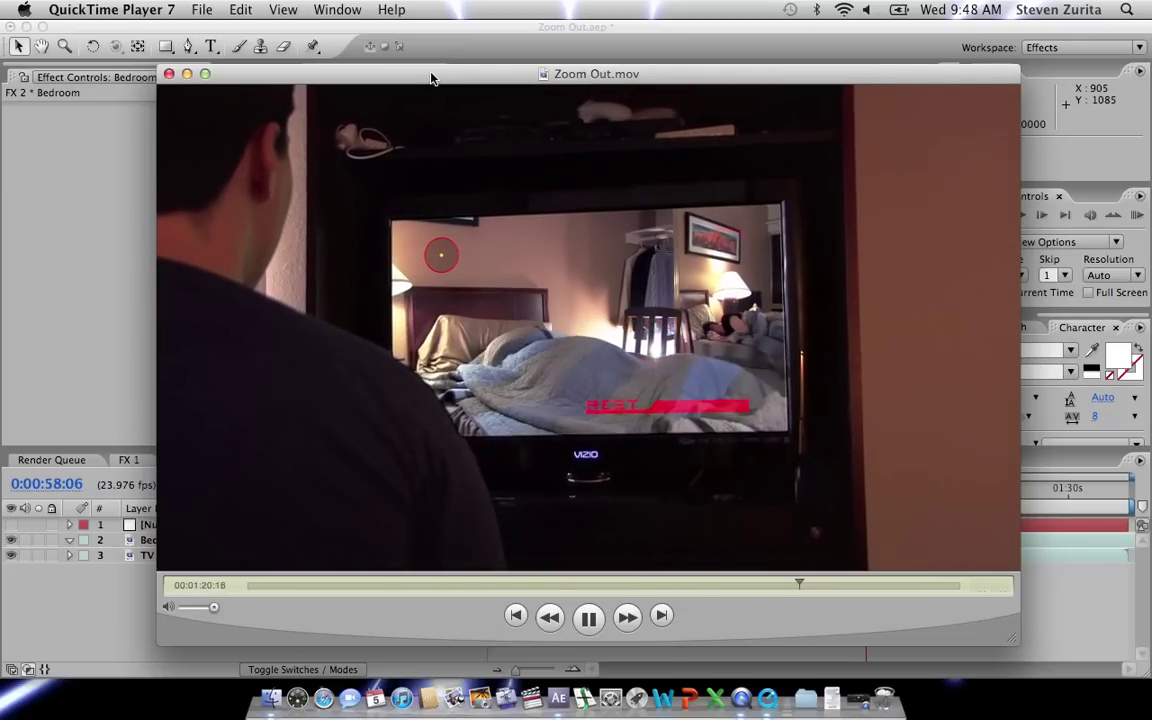
key(space)
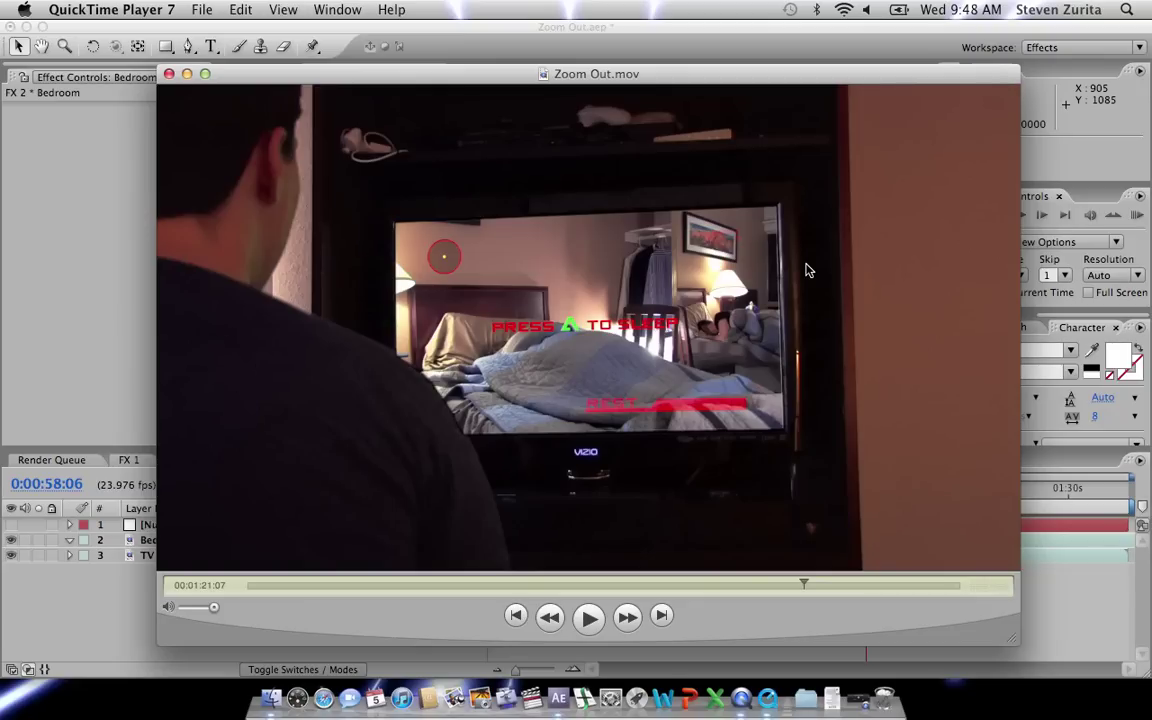
click(105, 9)
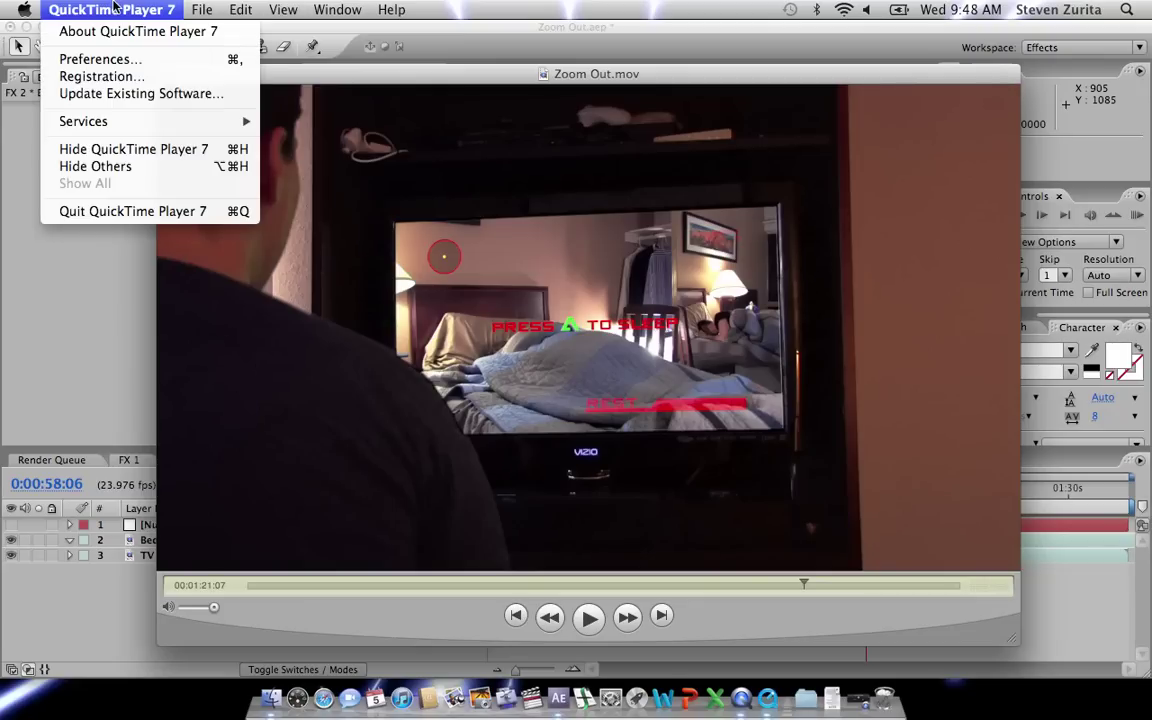
click(115, 210)
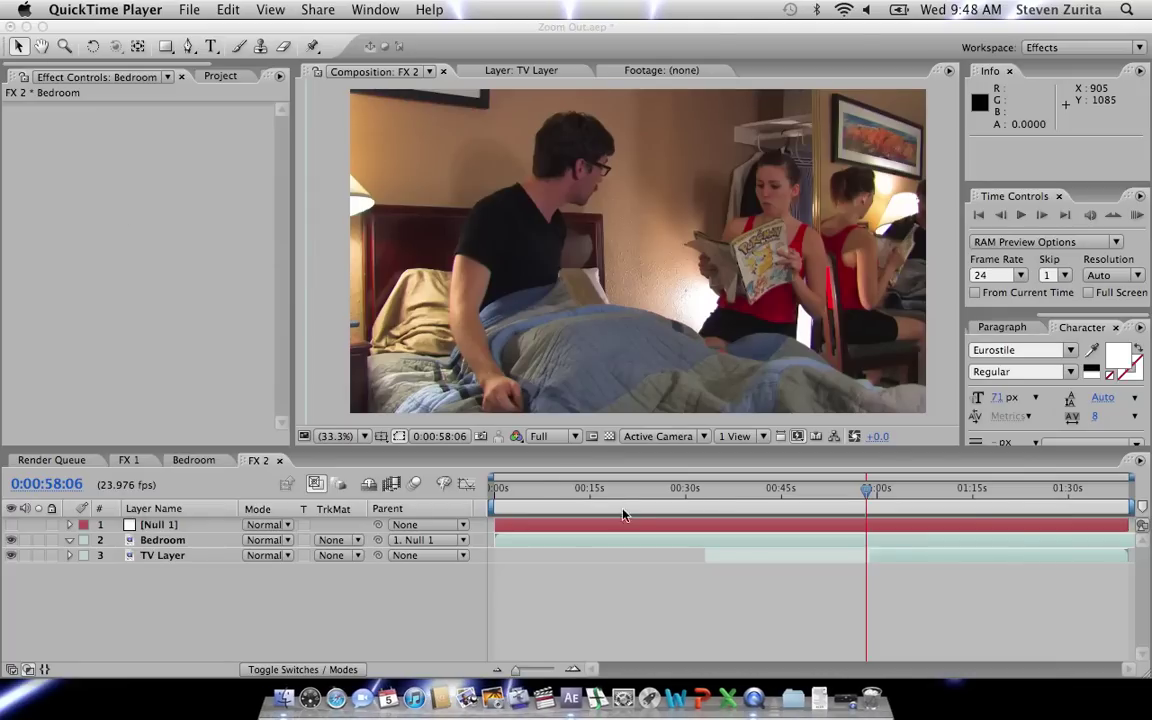
Review the green-screen TV Layer on its own, and examine the FX 2 composition around the start of the zoom-out, ending at 0:00:58:18.
click(176, 542)
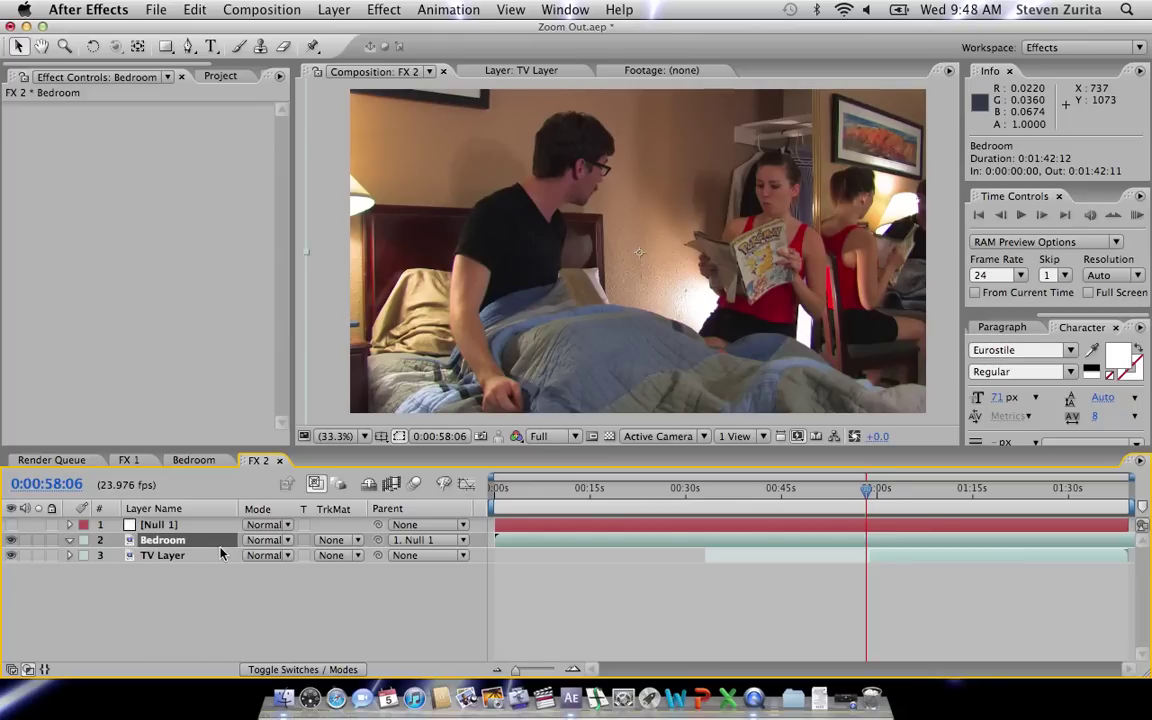
click(38, 555)
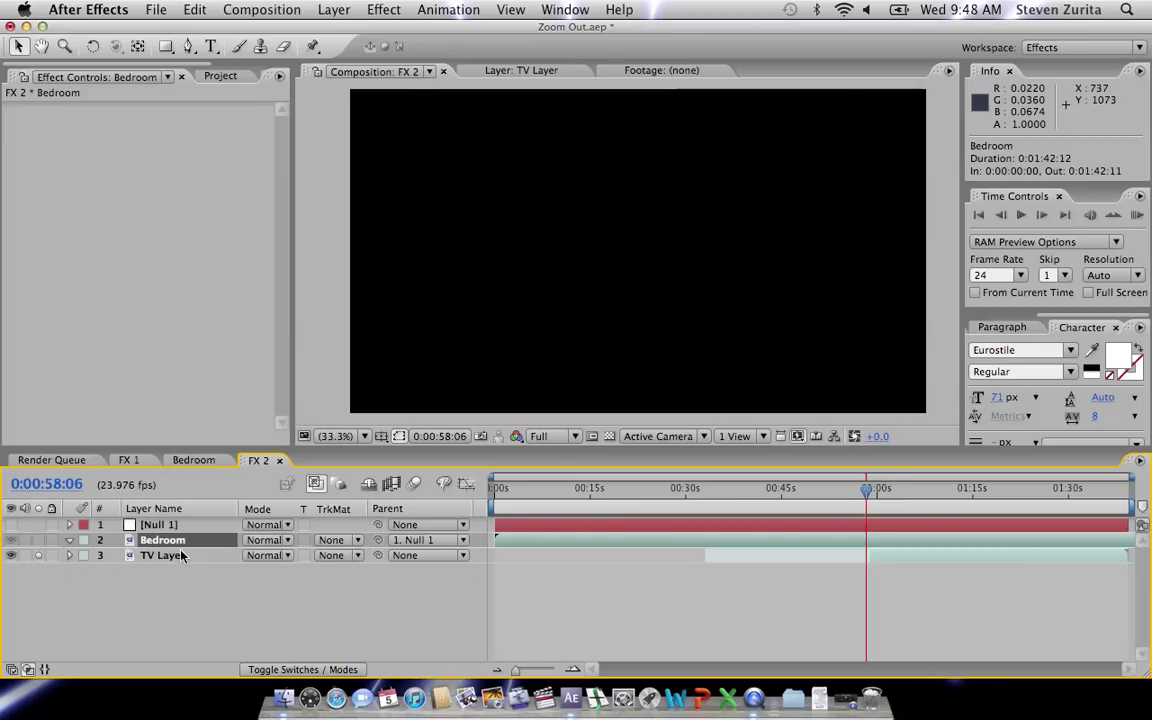
click(906, 502)
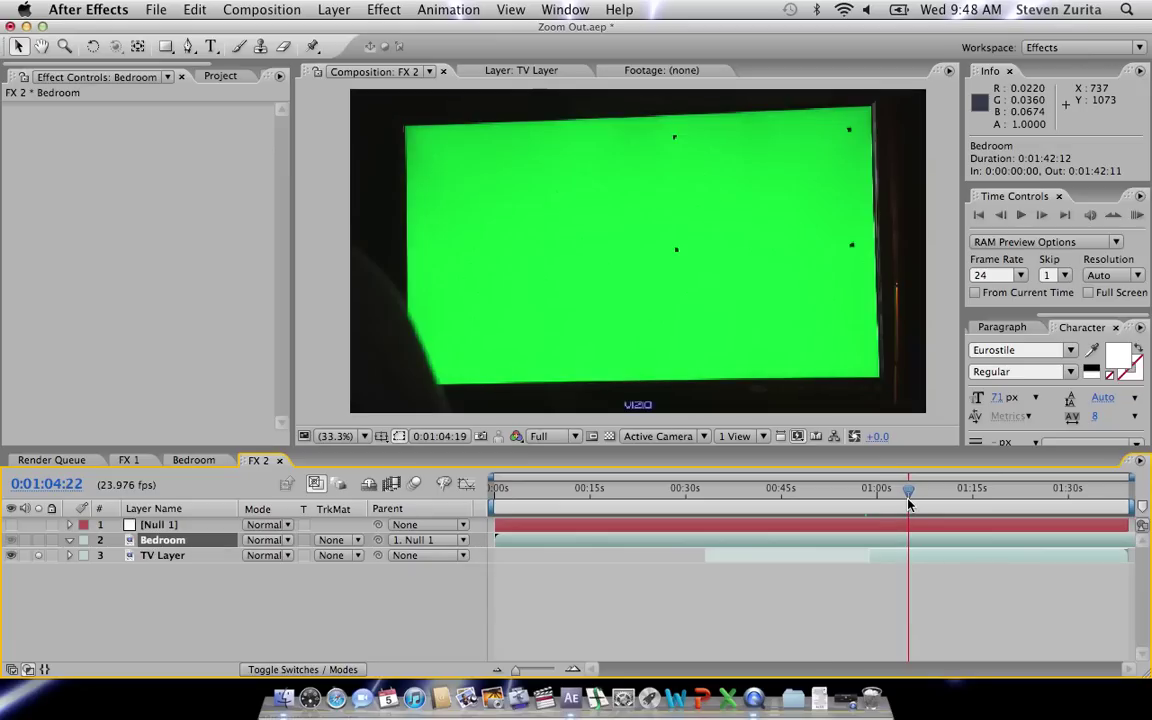
drag(908, 503, 891, 503)
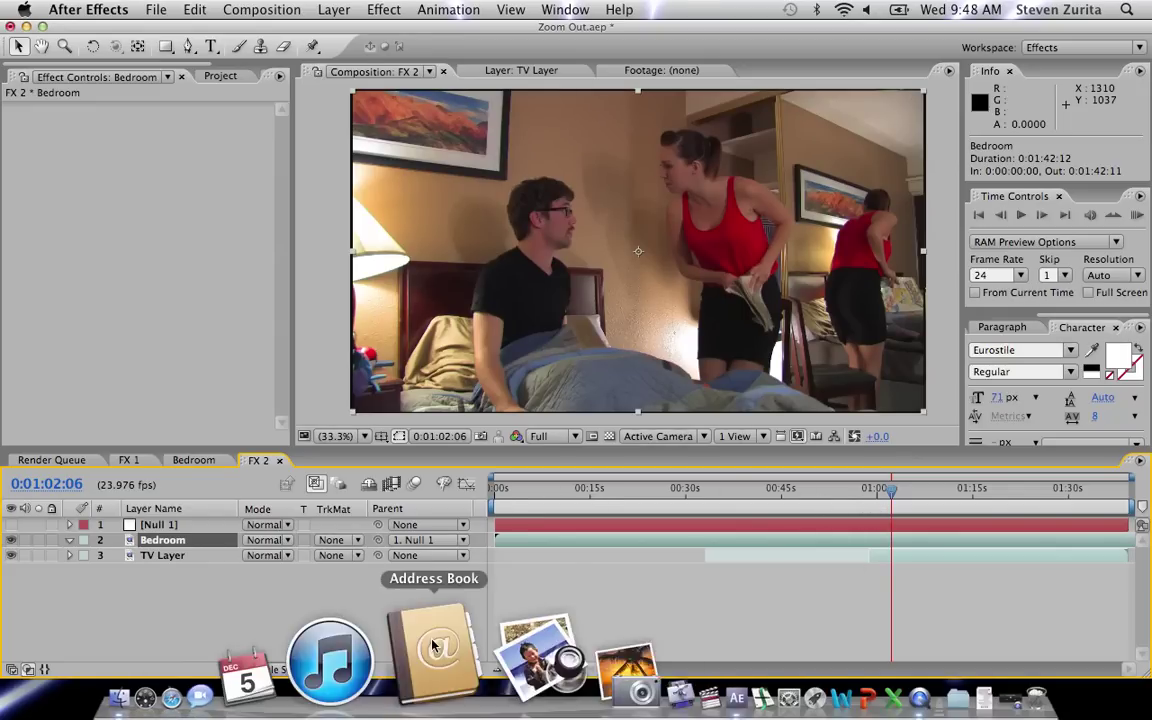
drag(884, 497, 878, 497)
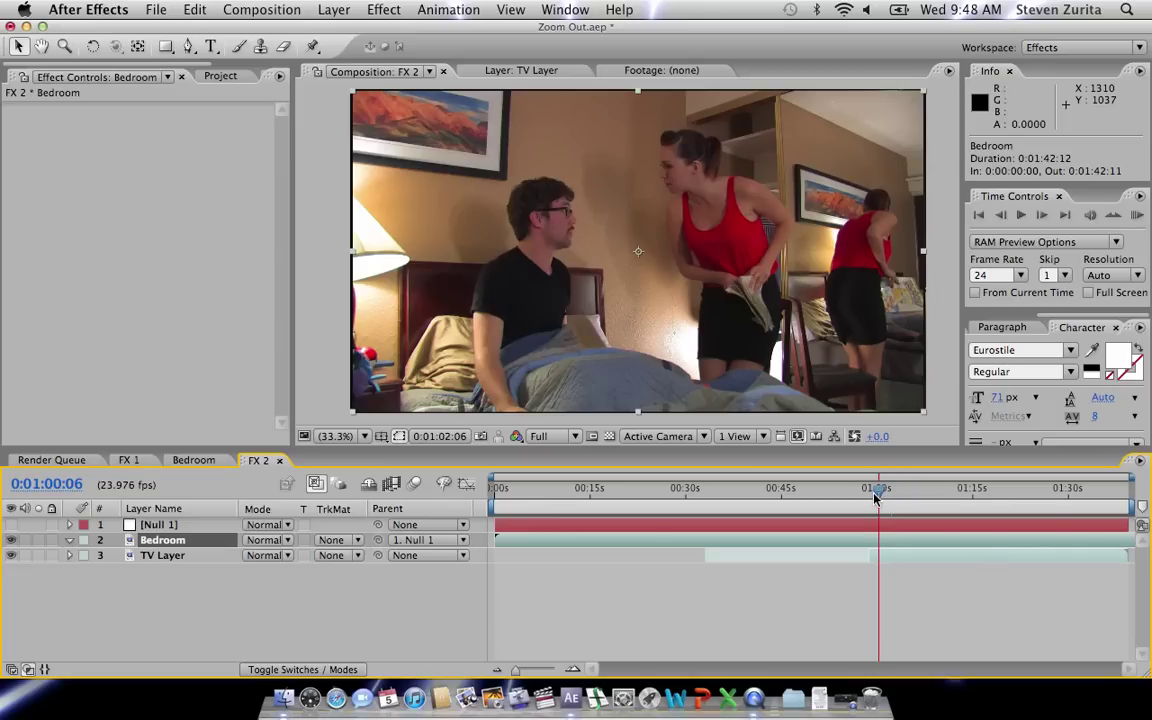
click(867, 498)
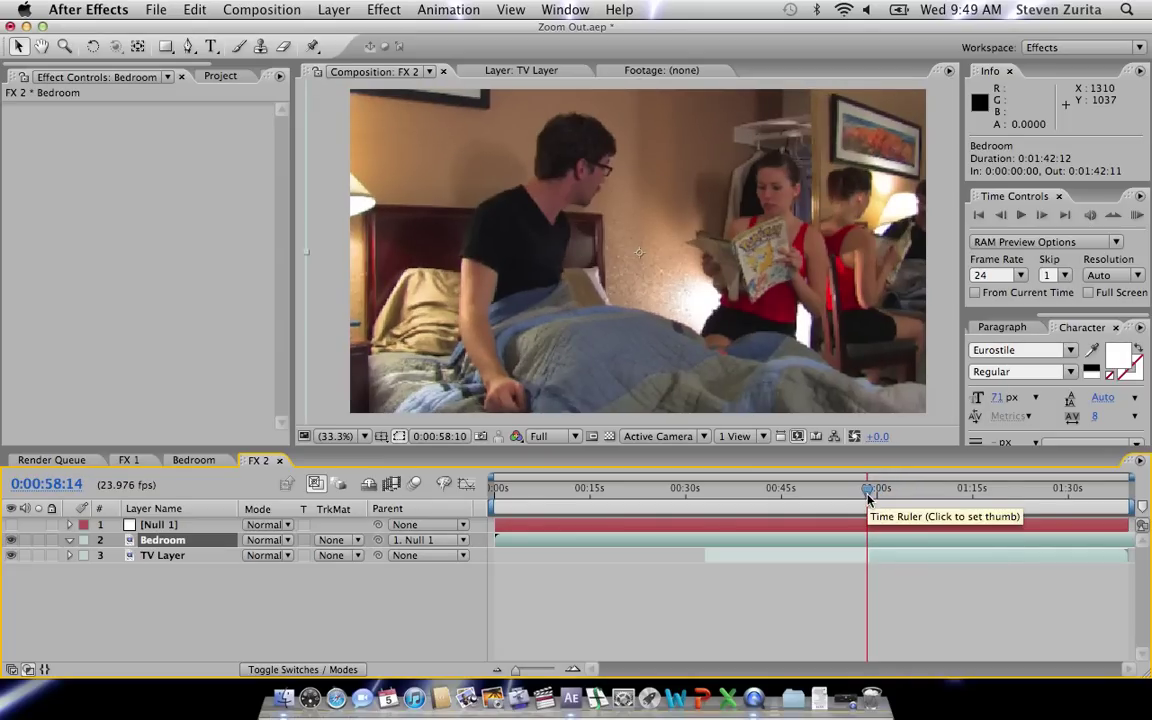
mouse_move(867, 498)
mouse_down()
mouse_move(905, 506)
mouse_move(751, 510)
mouse_move(866, 535)
mouse_move(869, 490)
mouse_up()
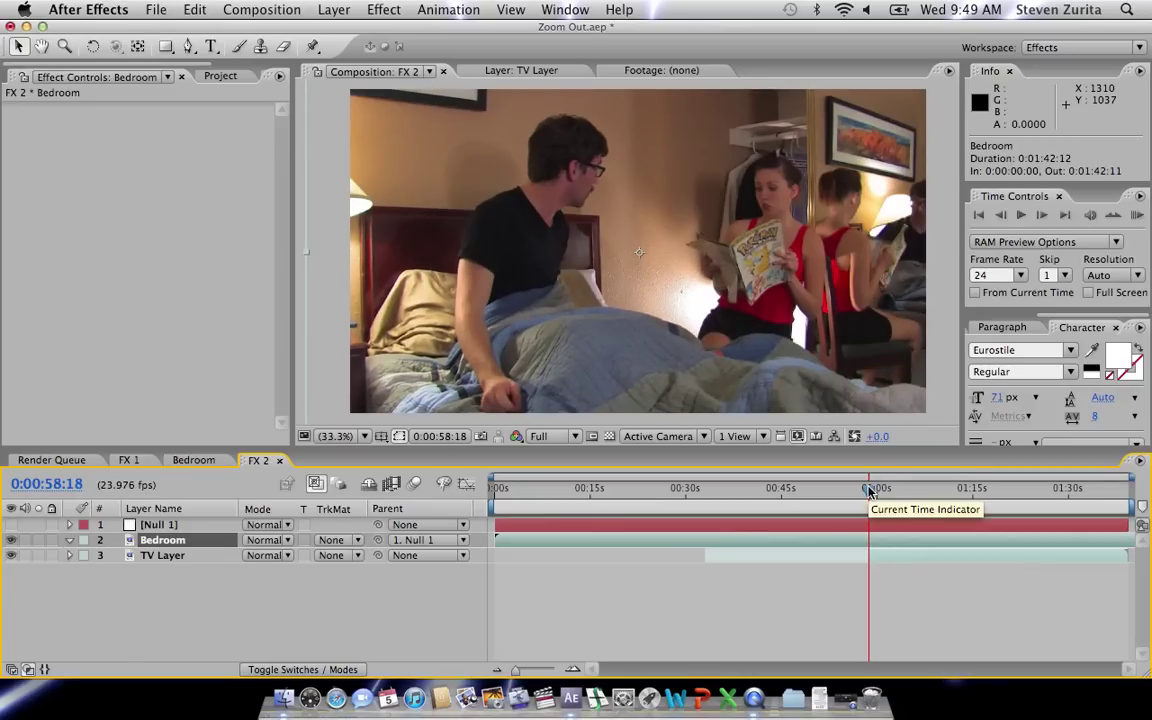
Solo the TV Layer and examine its tracking markers at 0:01:23:20 and 0:01:02:19, returning to 0:00:58:18.
click(38, 555)
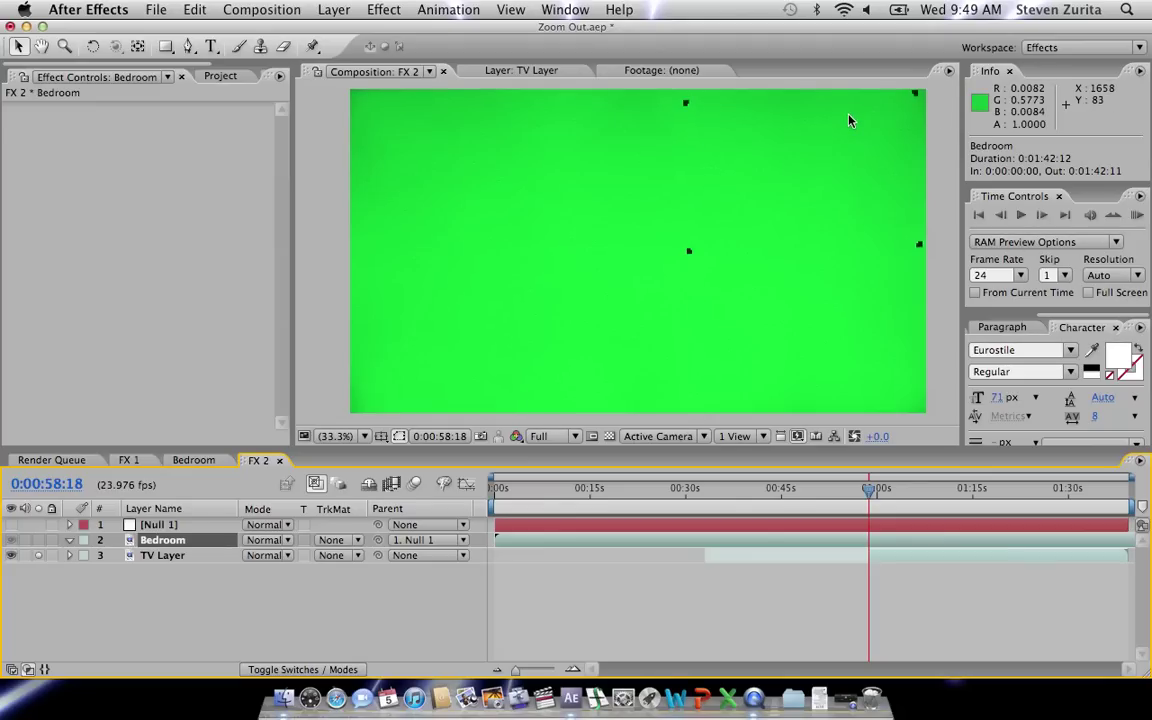
click(1029, 489)
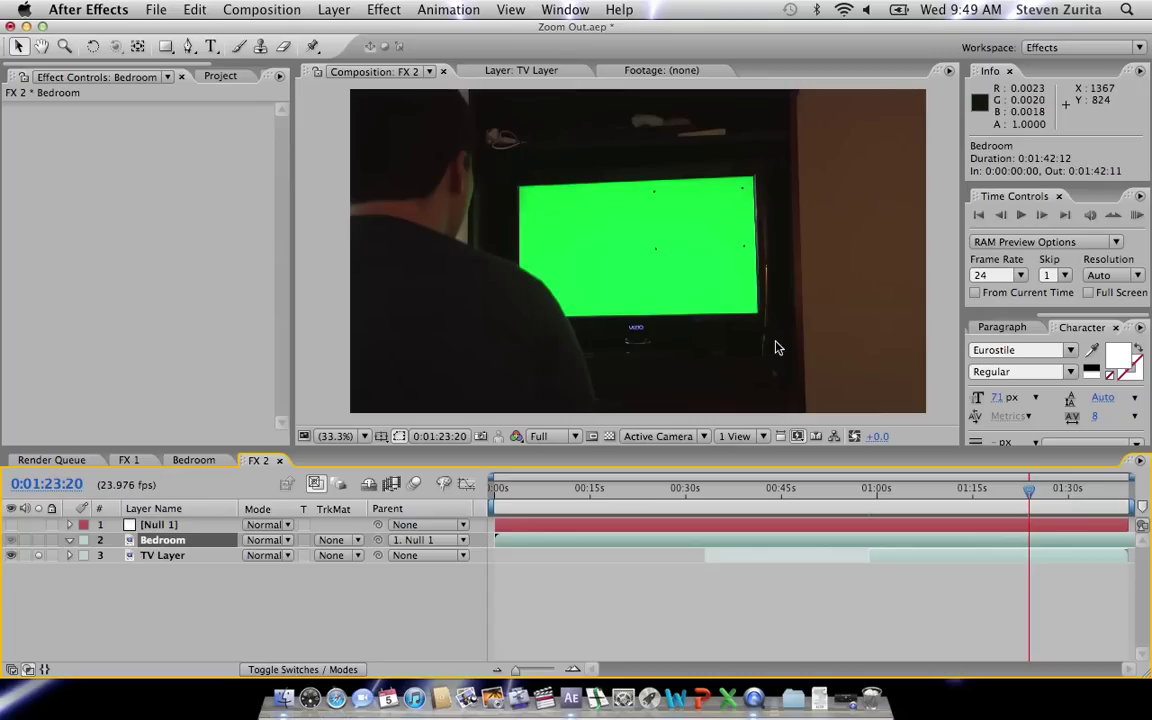
click(903, 490)
click(896, 491)
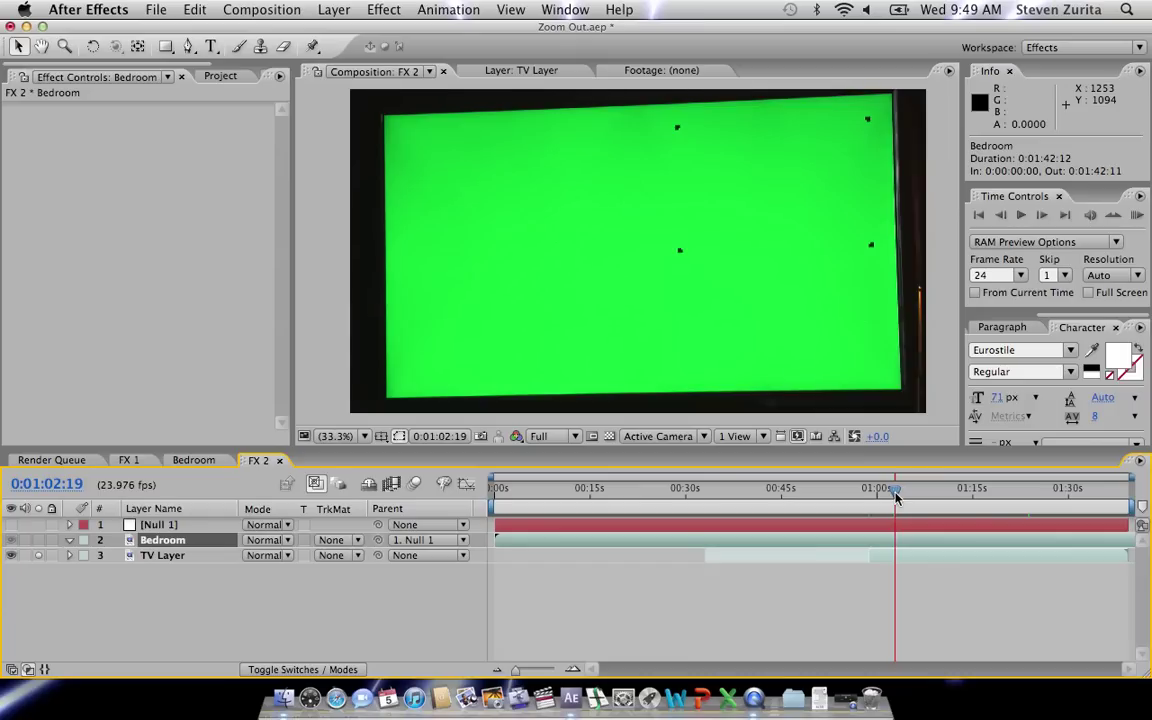
drag(897, 497, 895, 497)
click(870, 492)
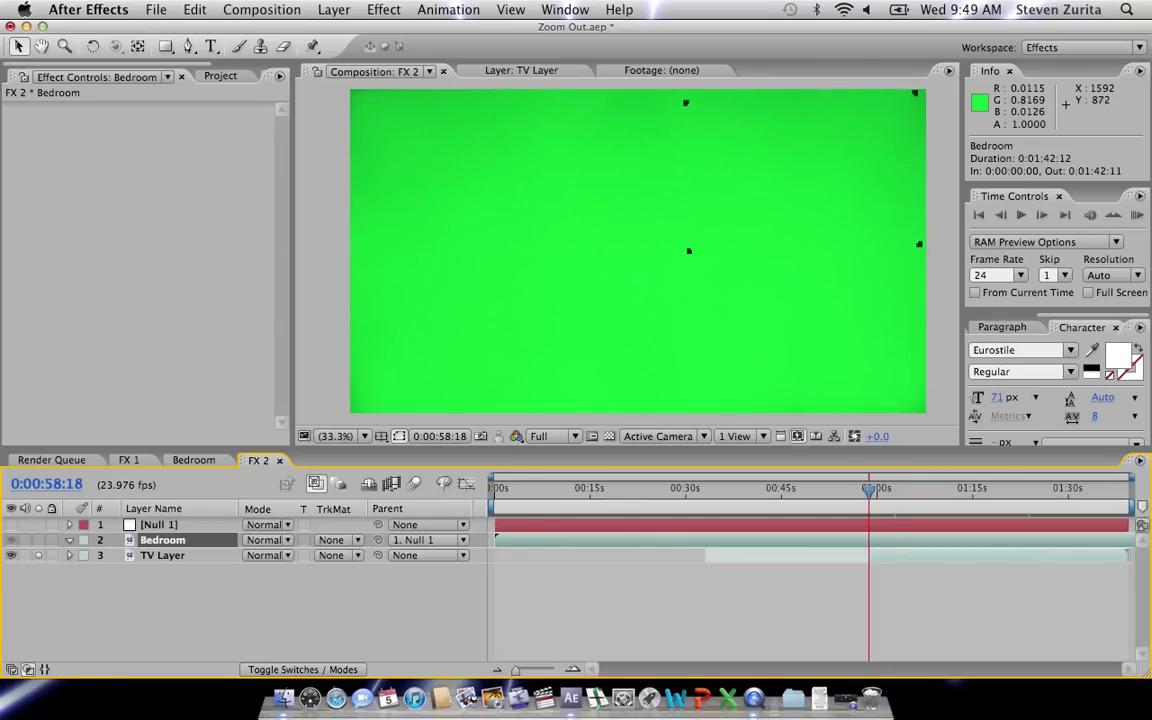
Add a new null object to the FX 2 composition and turn off soloing on the layers.
click(334, 9)
mouse_move(345, 31)
click(578, 105)
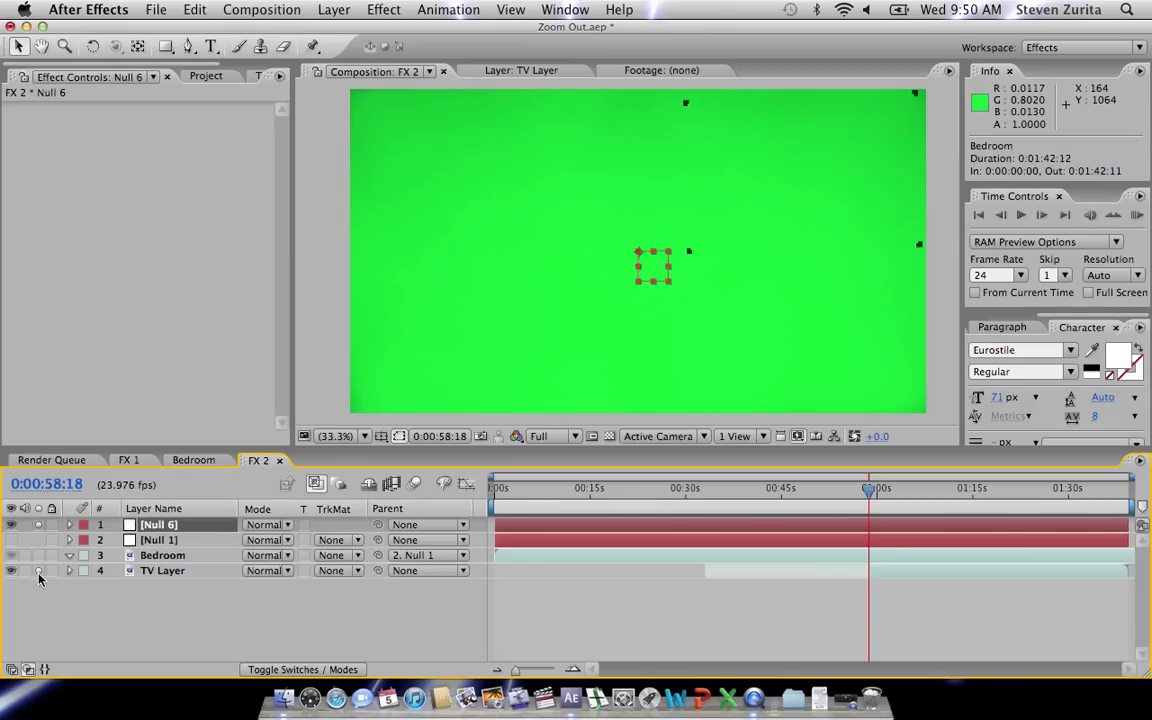
click(39, 525)
click(40, 525)
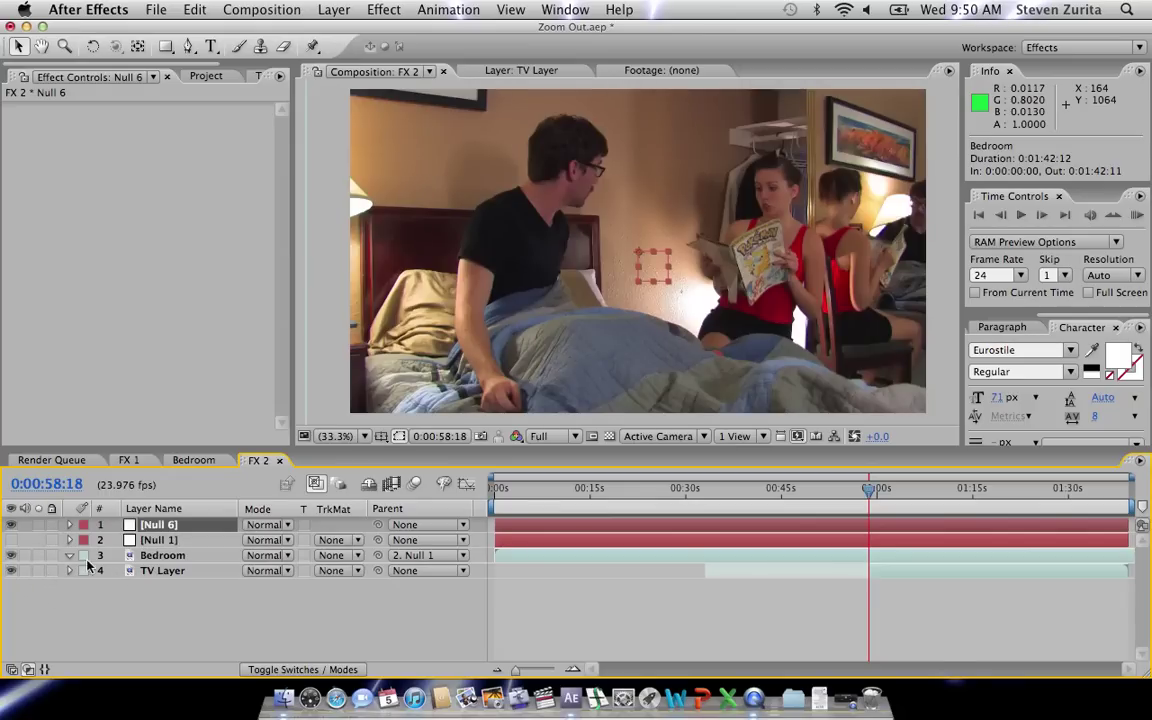
Hide the Bedroom layer and start a motion track on the TV Layer with Position and Scale enabled.
click(11, 555)
click(159, 574)
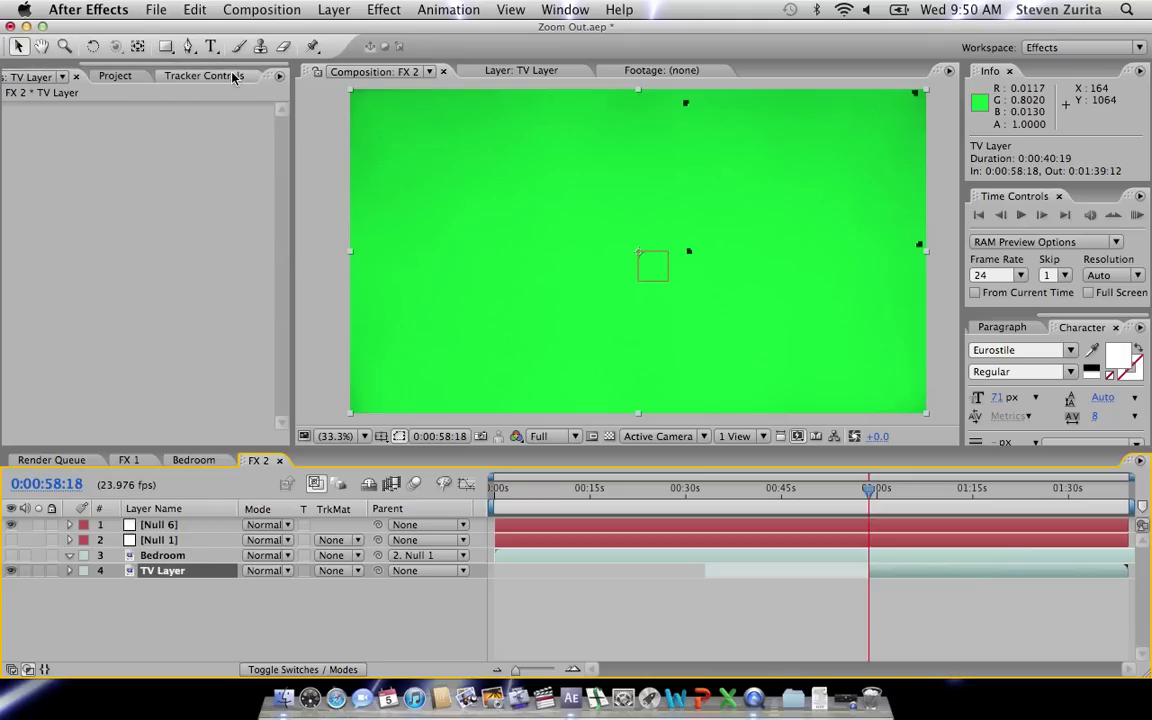
click(50, 101)
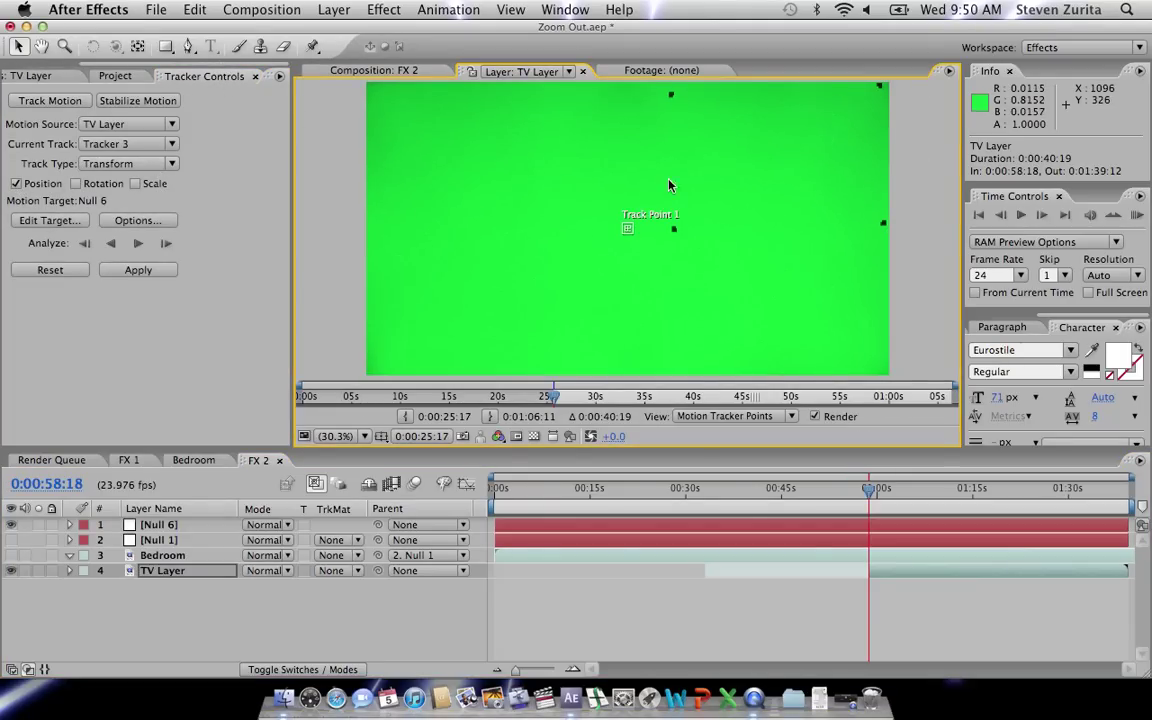
click(135, 183)
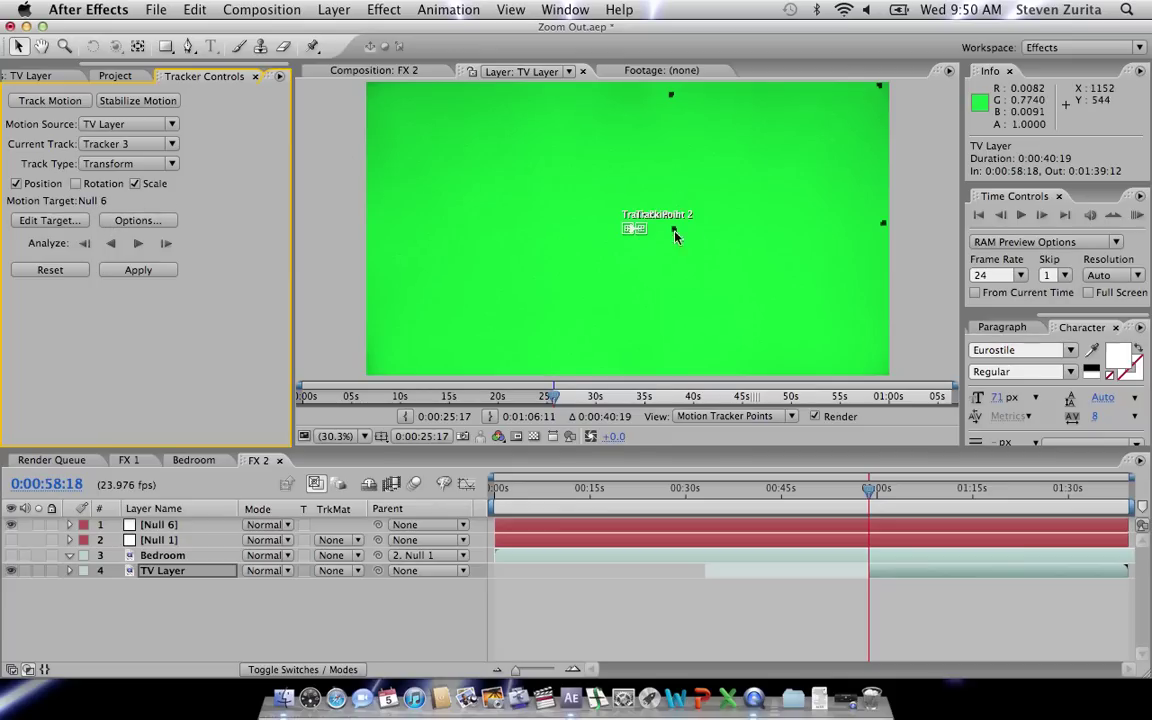
Place Track Point 2 on the upper-right marker and Track Point 1 on the centre marker, and analyze forward to about 0:01:04:13.
drag(647, 234, 890, 101)
drag(871, 113, 877, 88)
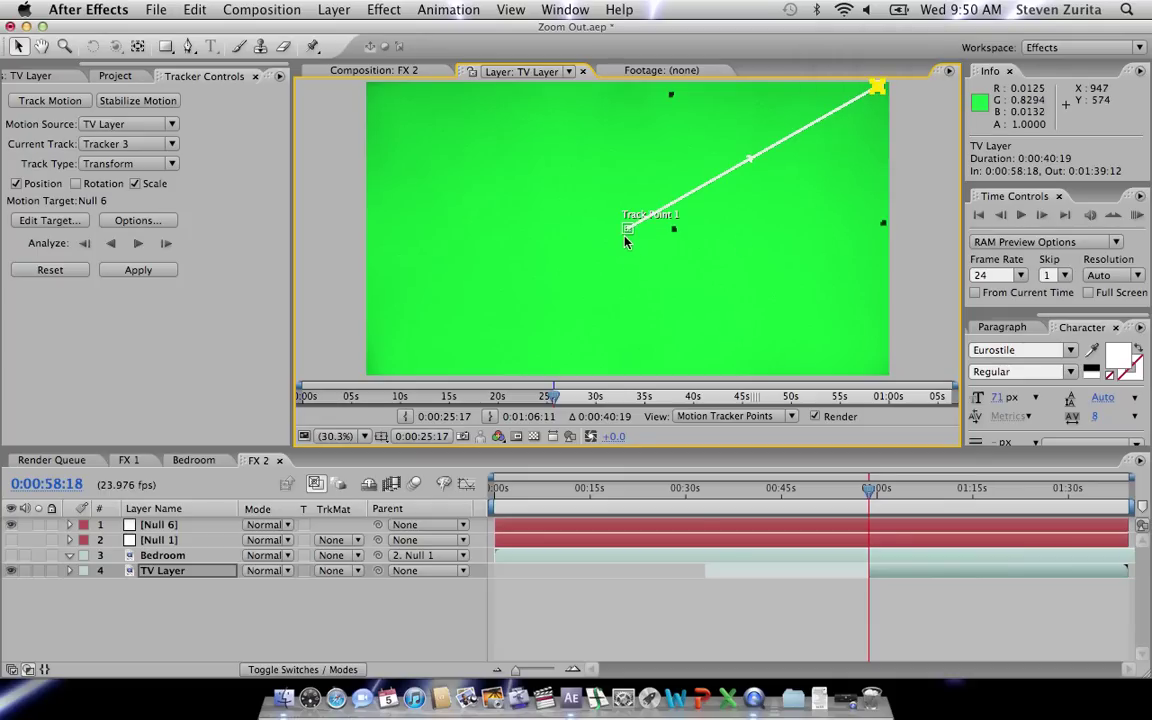
drag(630, 234, 676, 228)
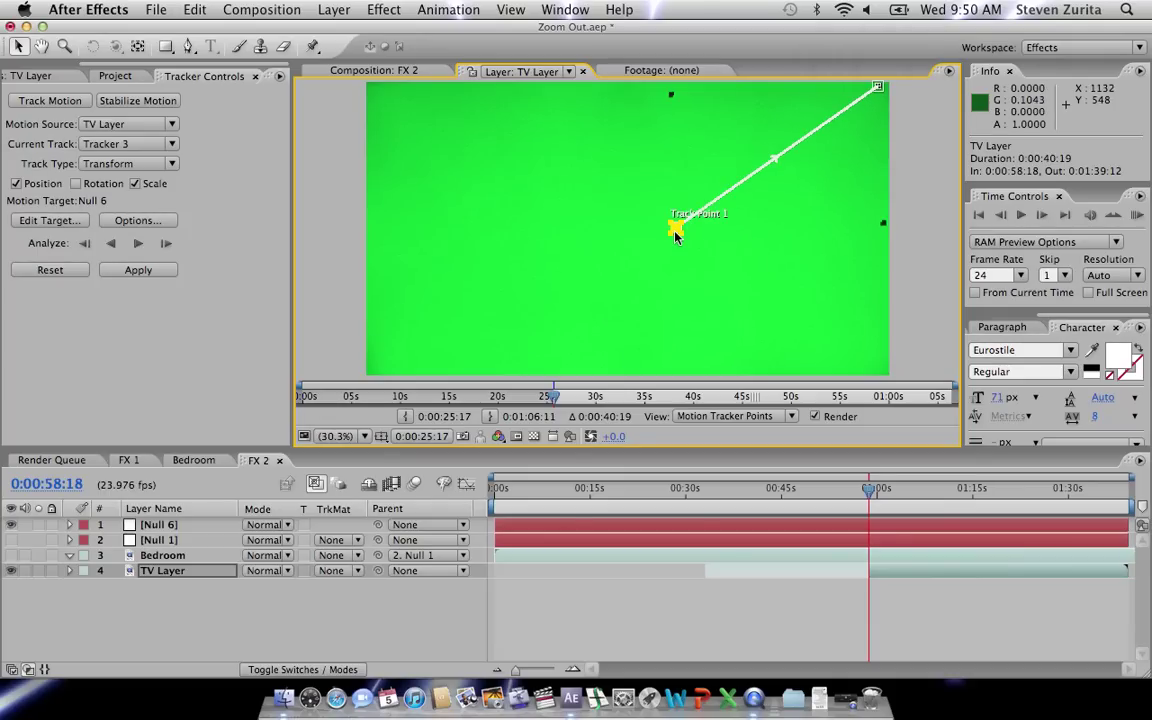
click(138, 244)
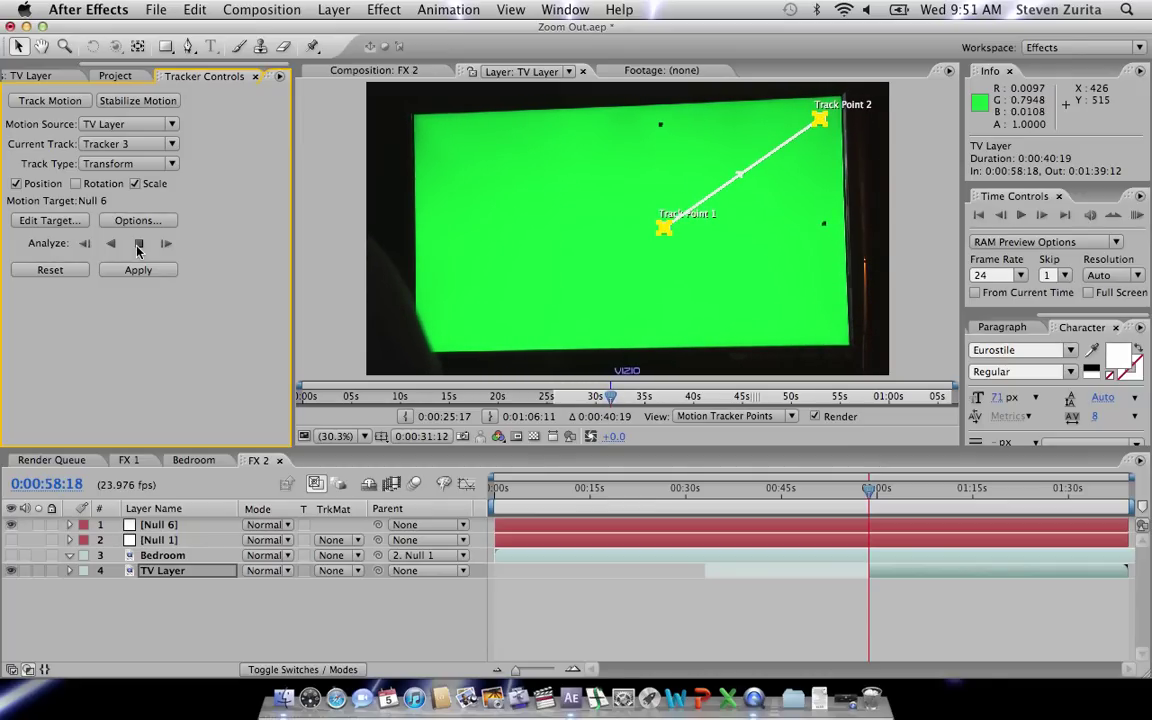
click(138, 244)
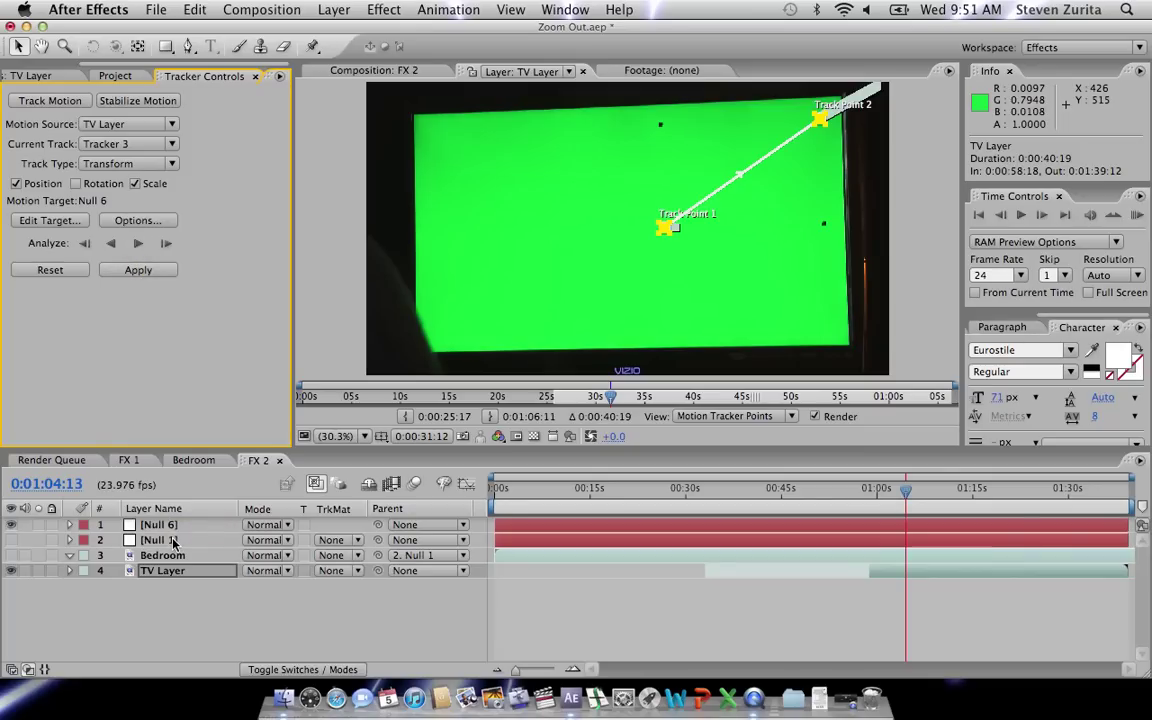
Apply the tracking data to the new null in the X and Y dimensions and collapse its properties.
click(150, 276)
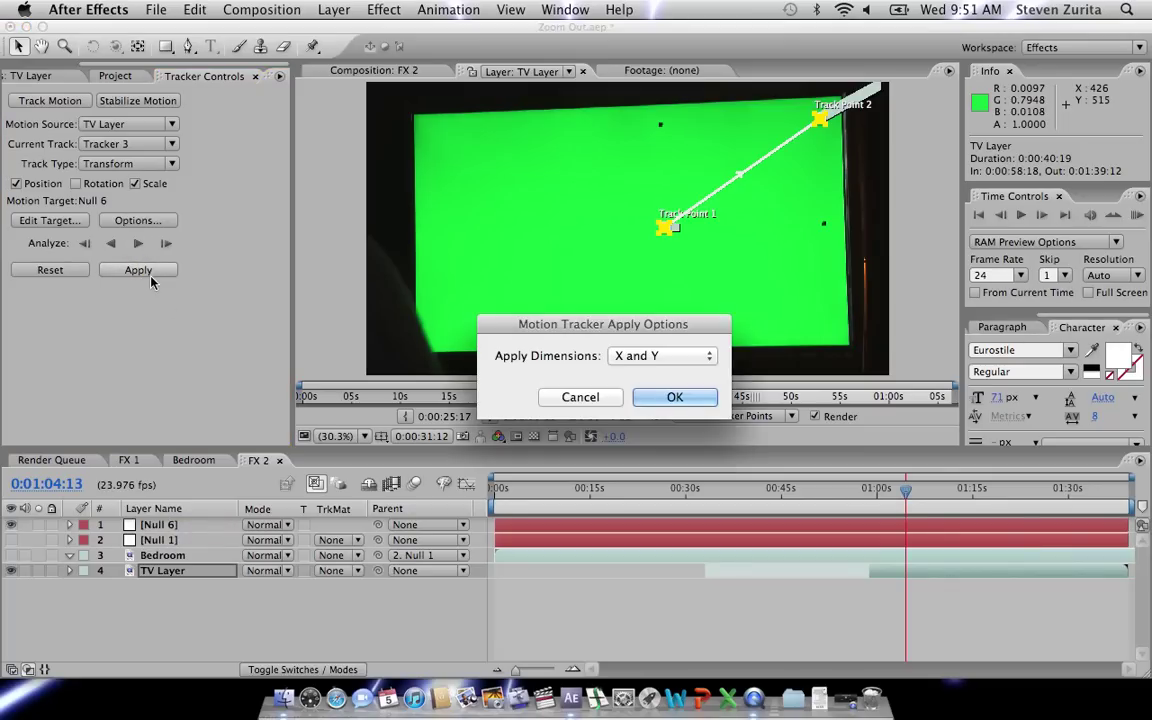
key(Return)
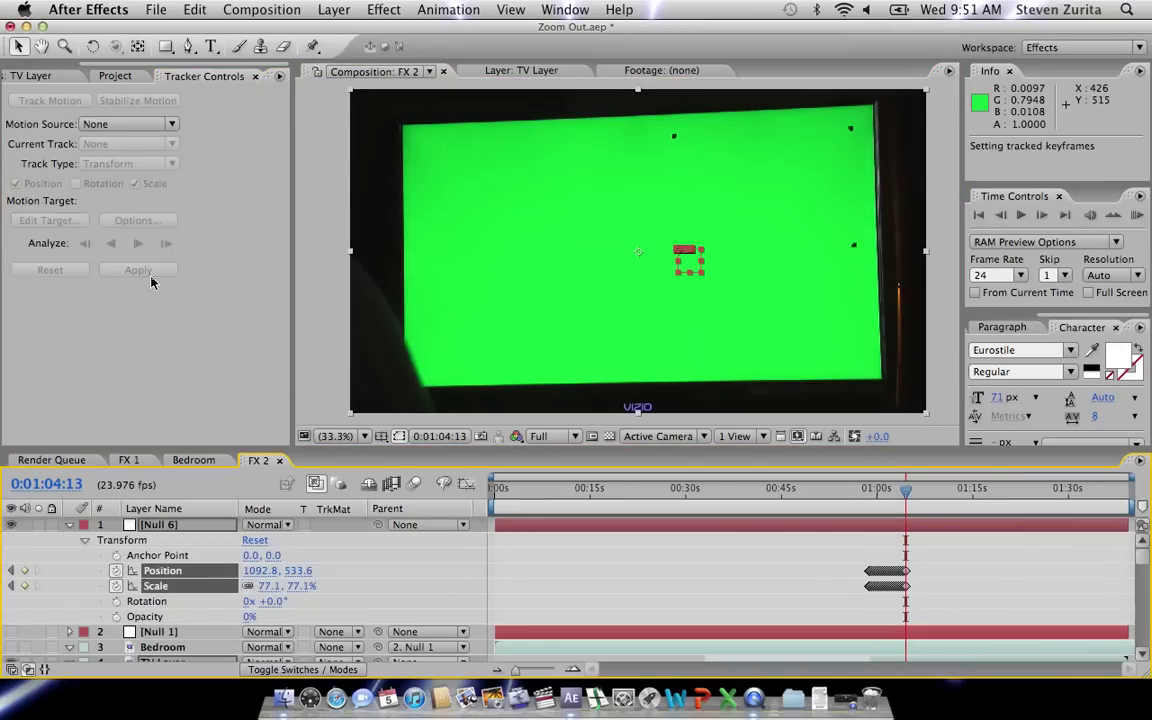
click(69, 525)
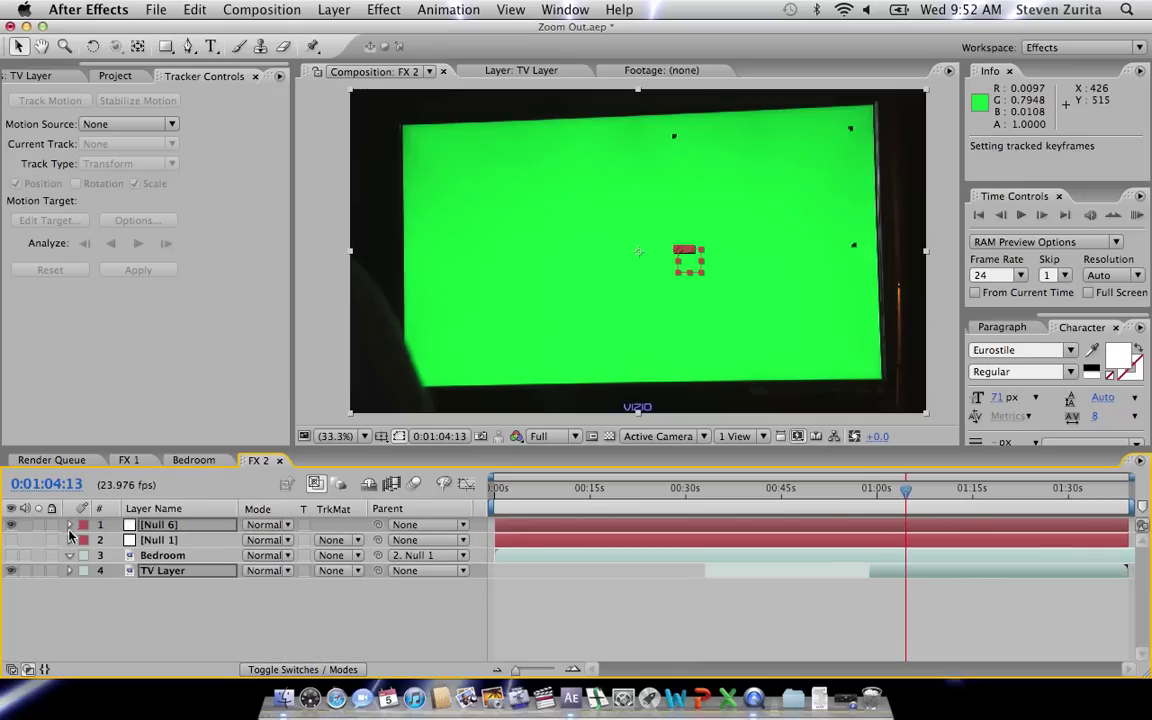
Delete the newly tracked null layer above Null 1.
click(69, 540)
click(69, 540)
click(176, 540)
click(176, 526)
key(Delete)
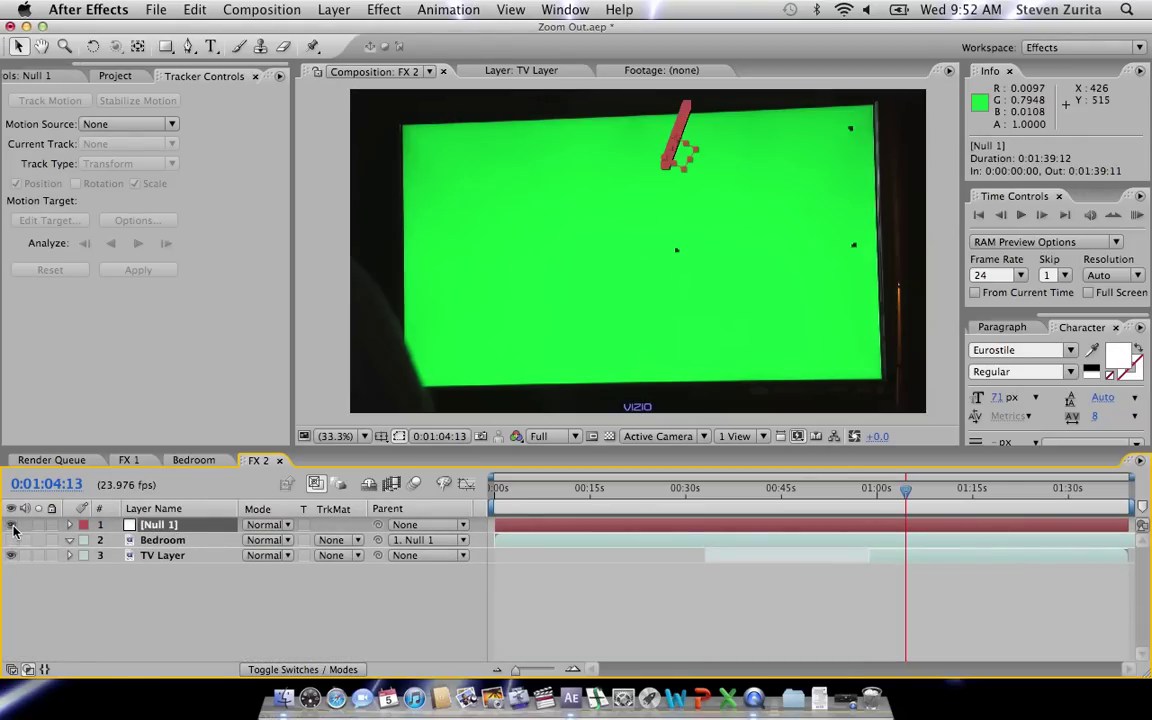
Make the Bedroom layer visible again and apply the Corner Pin distort effect to it.
click(199, 542)
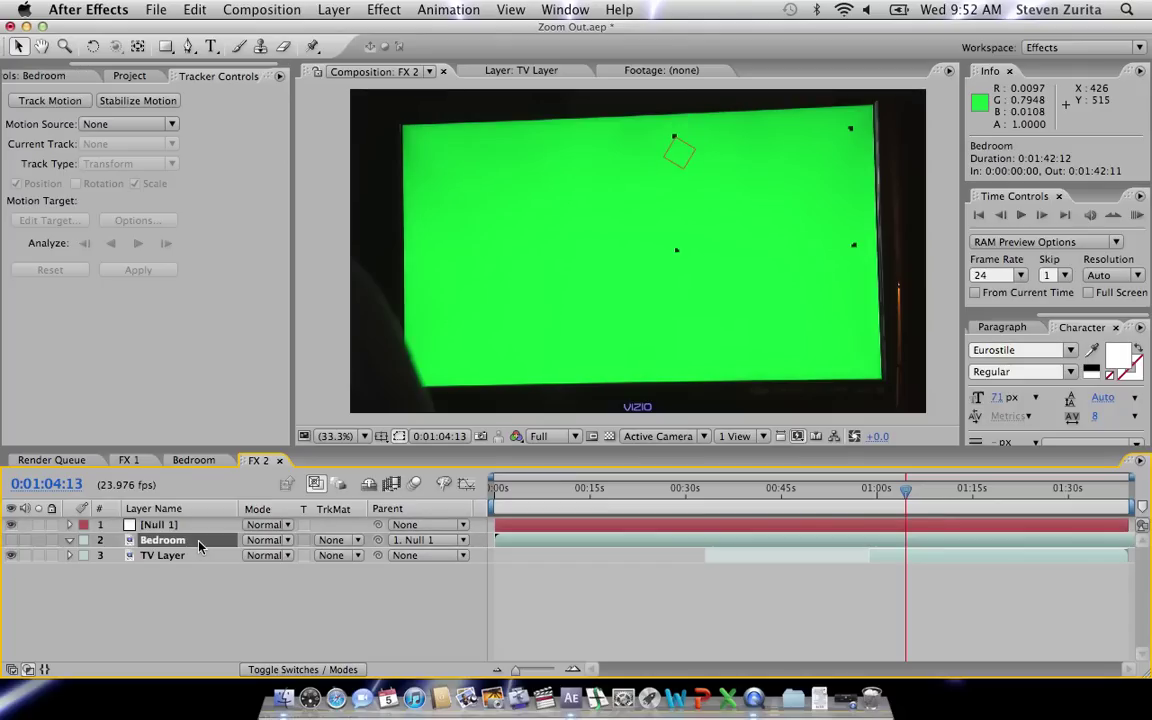
click(8, 543)
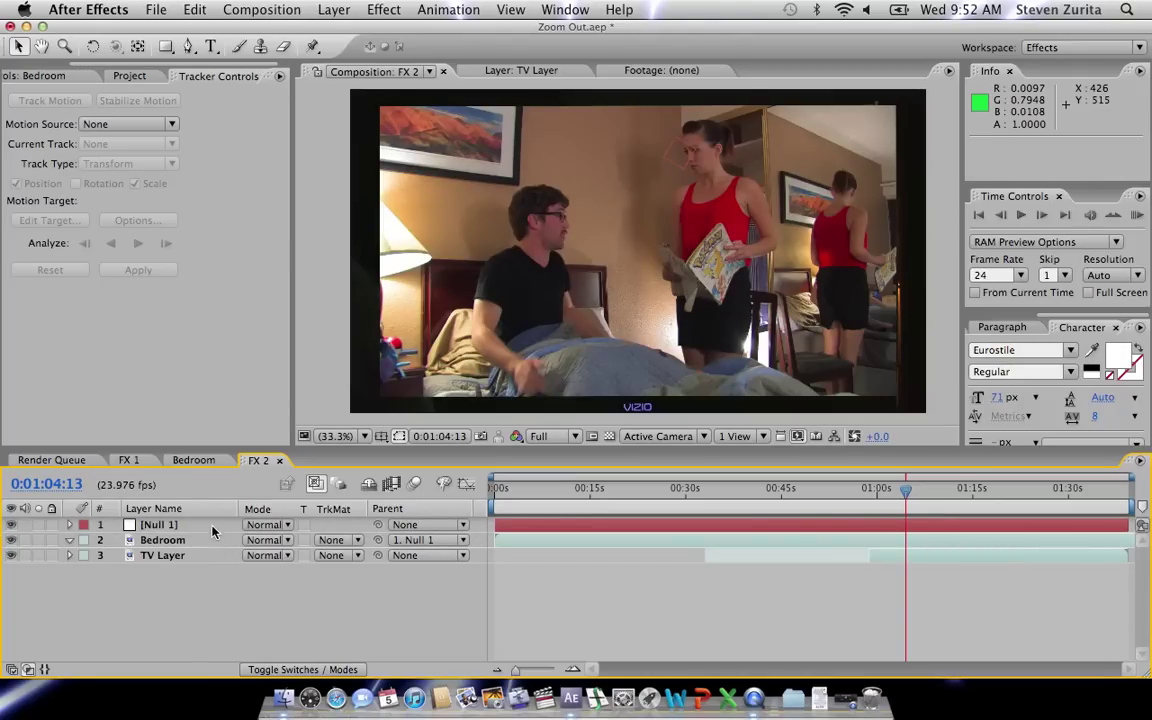
click(384, 9)
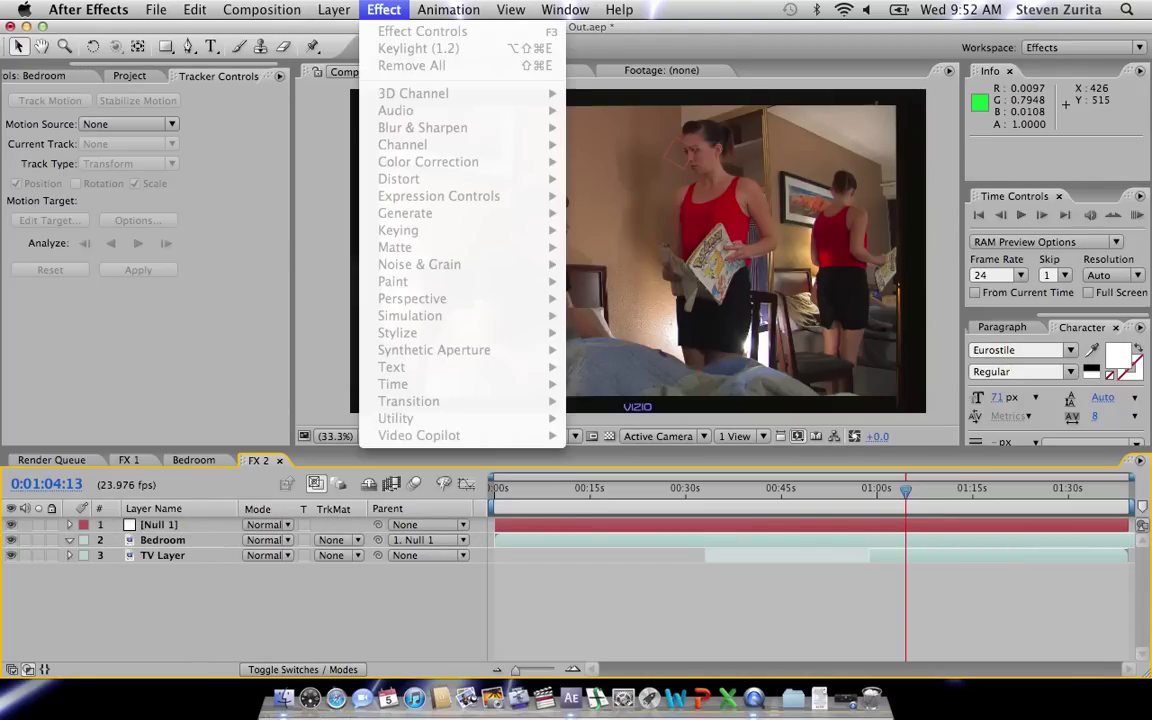
click(168, 543)
click(168, 543)
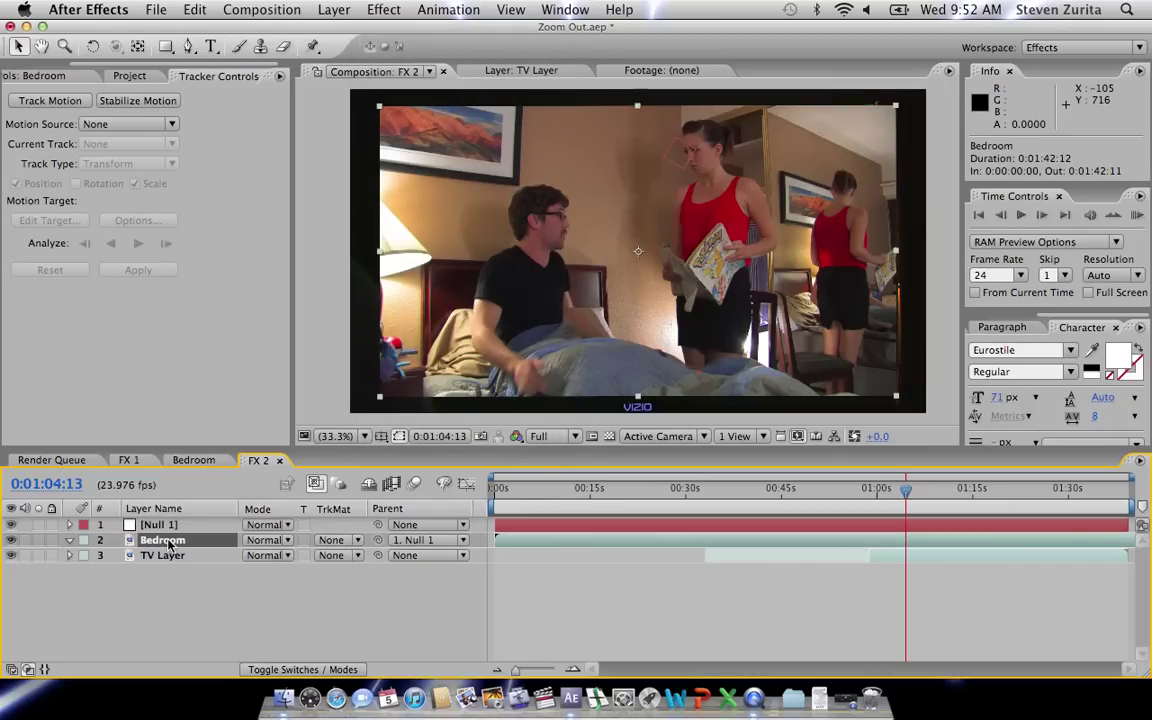
click(370, 9)
mouse_move(390, 176)
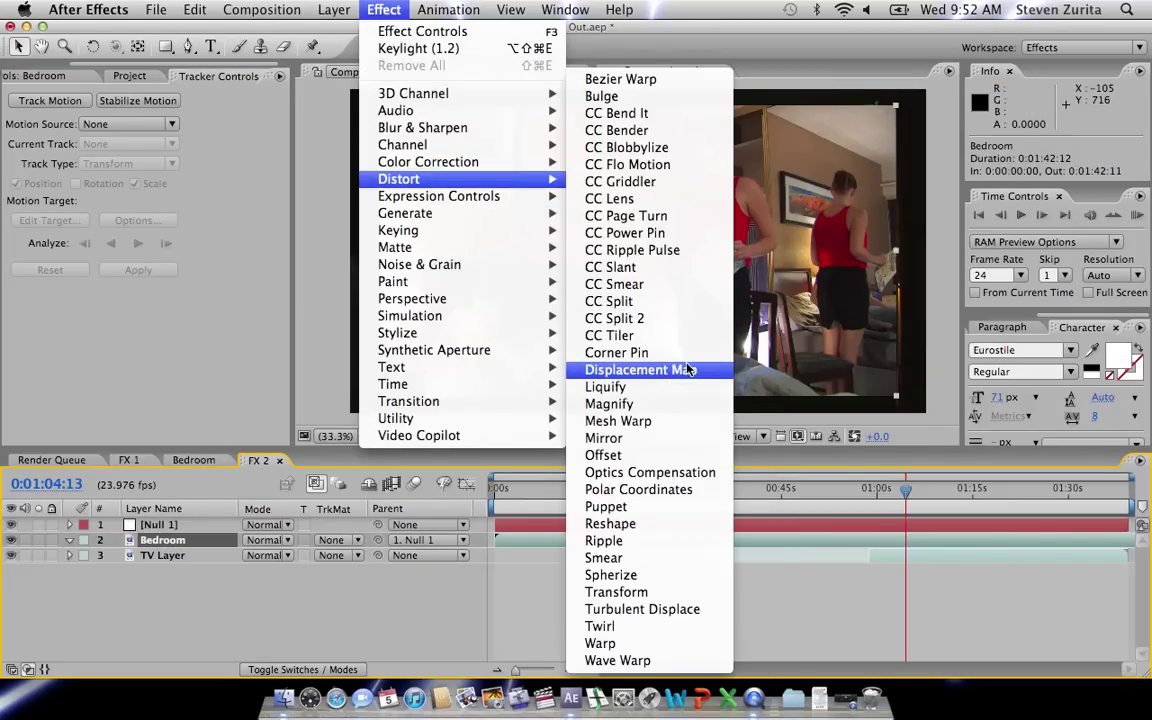
click(616, 352)
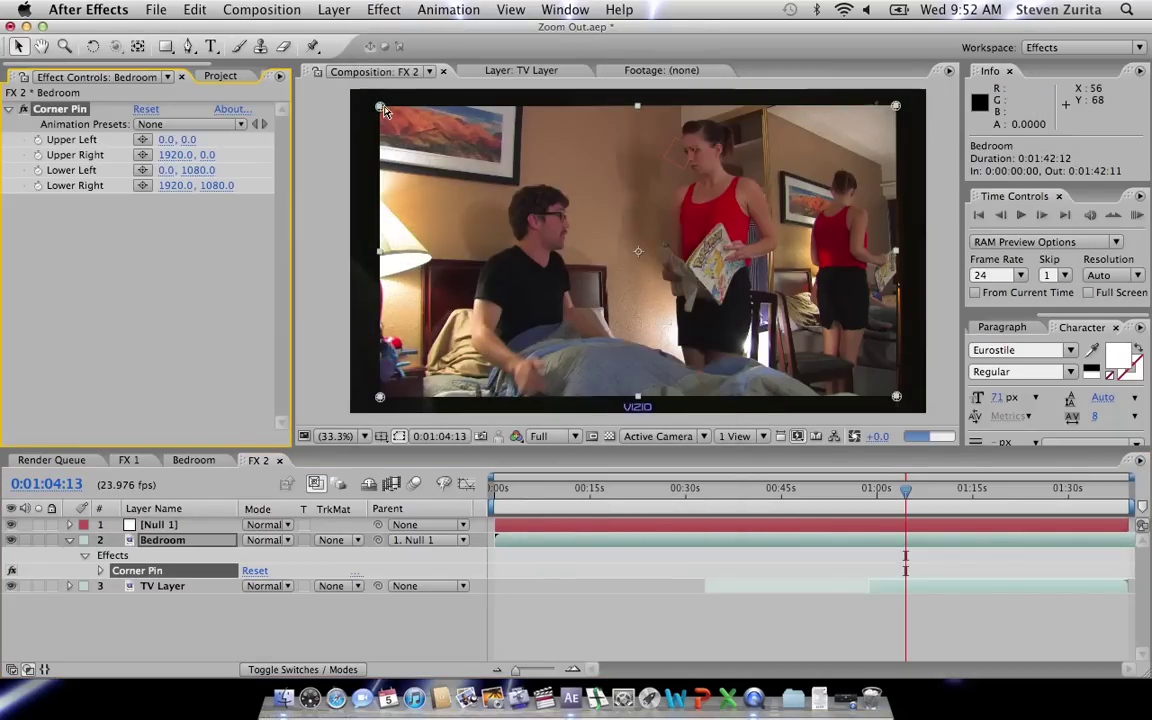
Fit the Bedroom layer's Corner Pin corners to the TV: Upper Left 56.8, 43.6; Lower Left 87.1, 1043.3; Lower Right 1876.6, 1023.0; Upper Right 1863.1, -13.5.
mouse_move(385, 111)
mouse_down()
mouse_move(425, 150)
mouse_move(418, 130)
mouse_move(388, 116)
mouse_move(397, 121)
mouse_up()
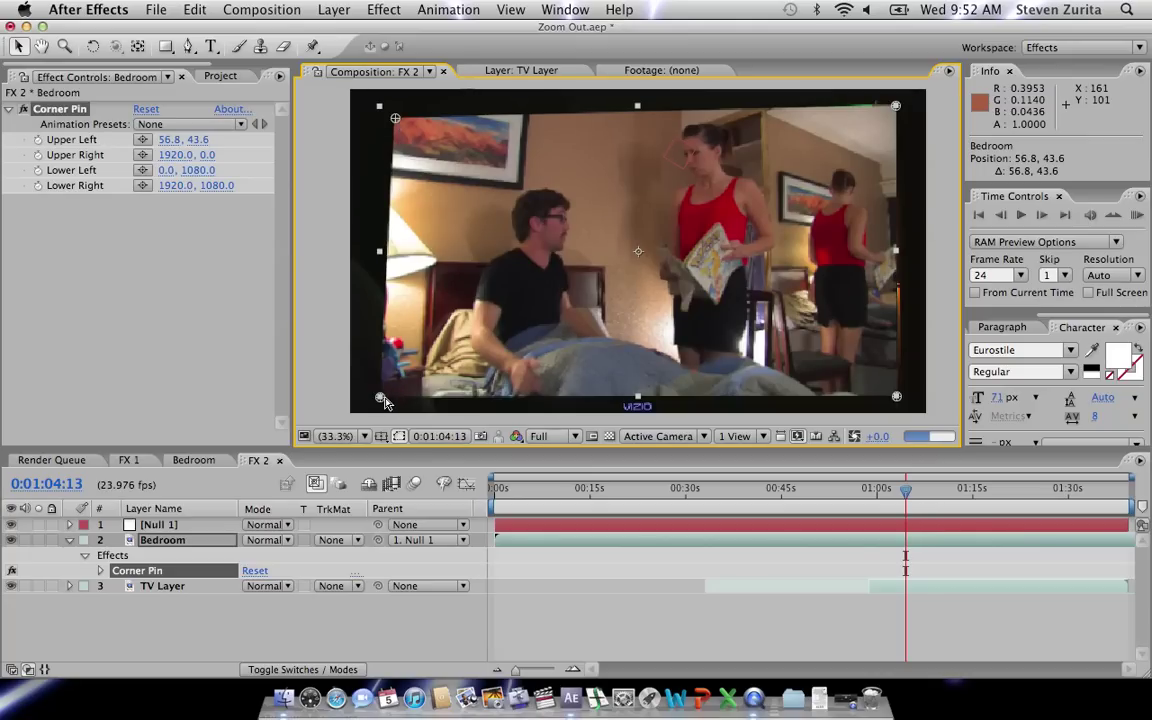
mouse_move(385, 402)
mouse_down()
mouse_move(424, 381)
mouse_move(405, 392)
mouse_up()
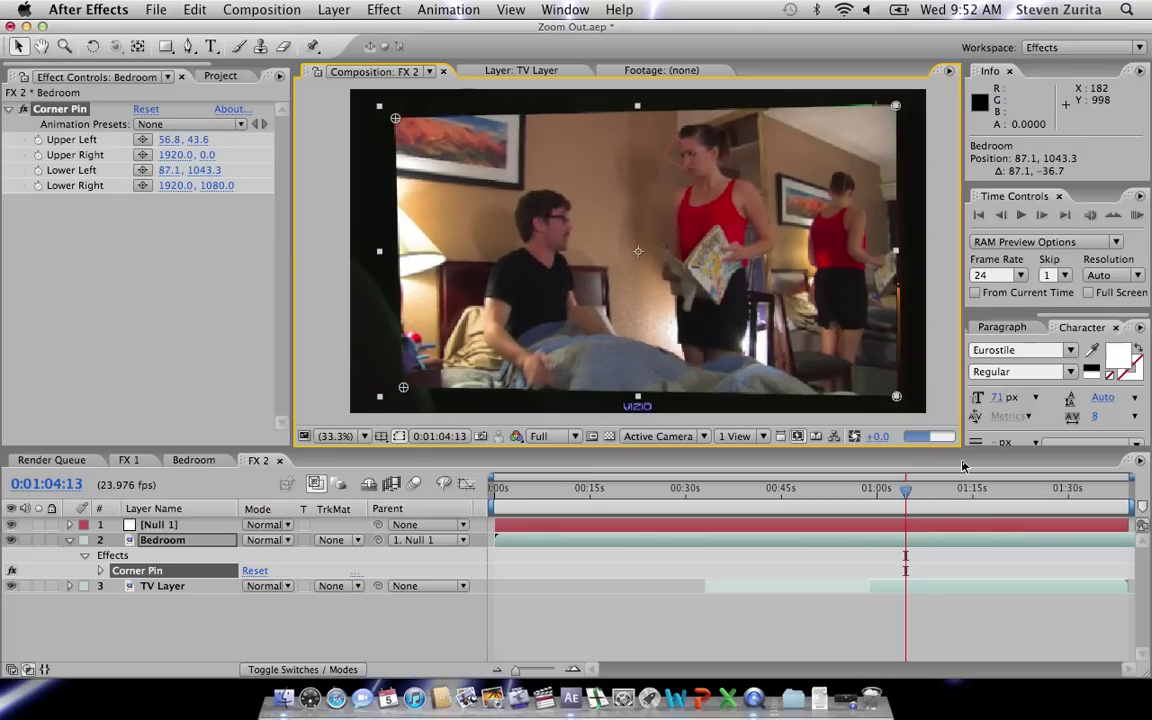
mouse_move(896, 396)
mouse_down()
mouse_move(829, 377)
mouse_move(886, 385)
mouse_up()
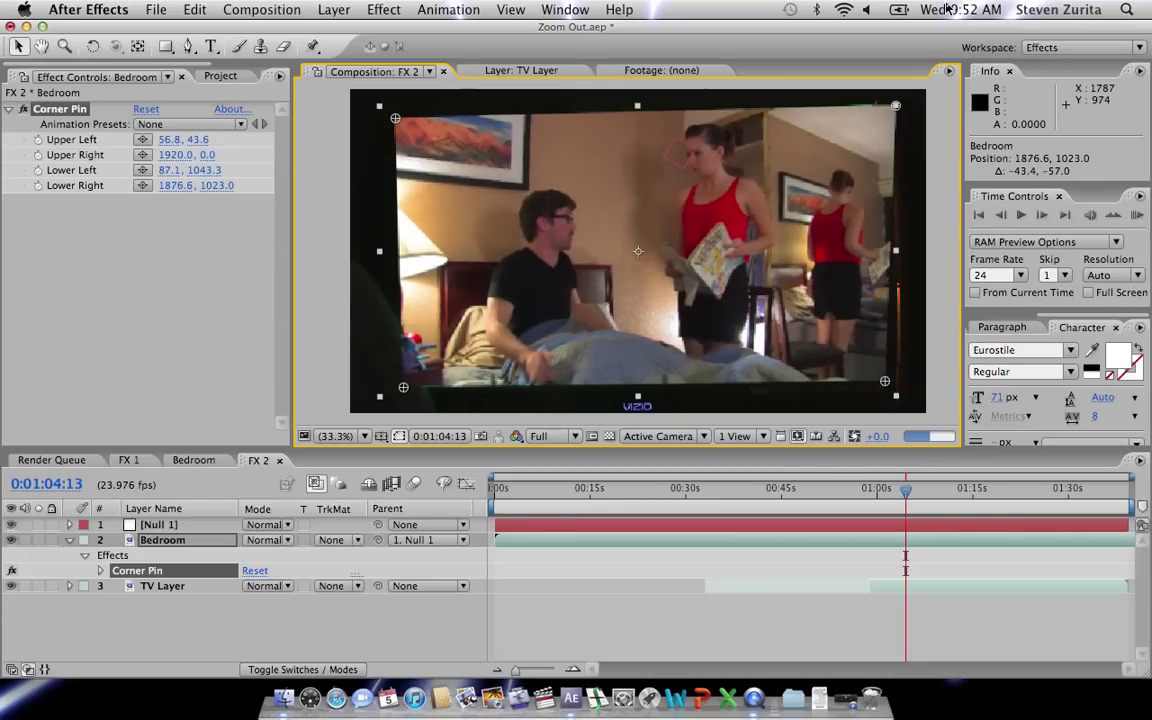
mouse_move(896, 105)
mouse_down()
mouse_move(871, 107)
mouse_move(885, 107)
mouse_up()
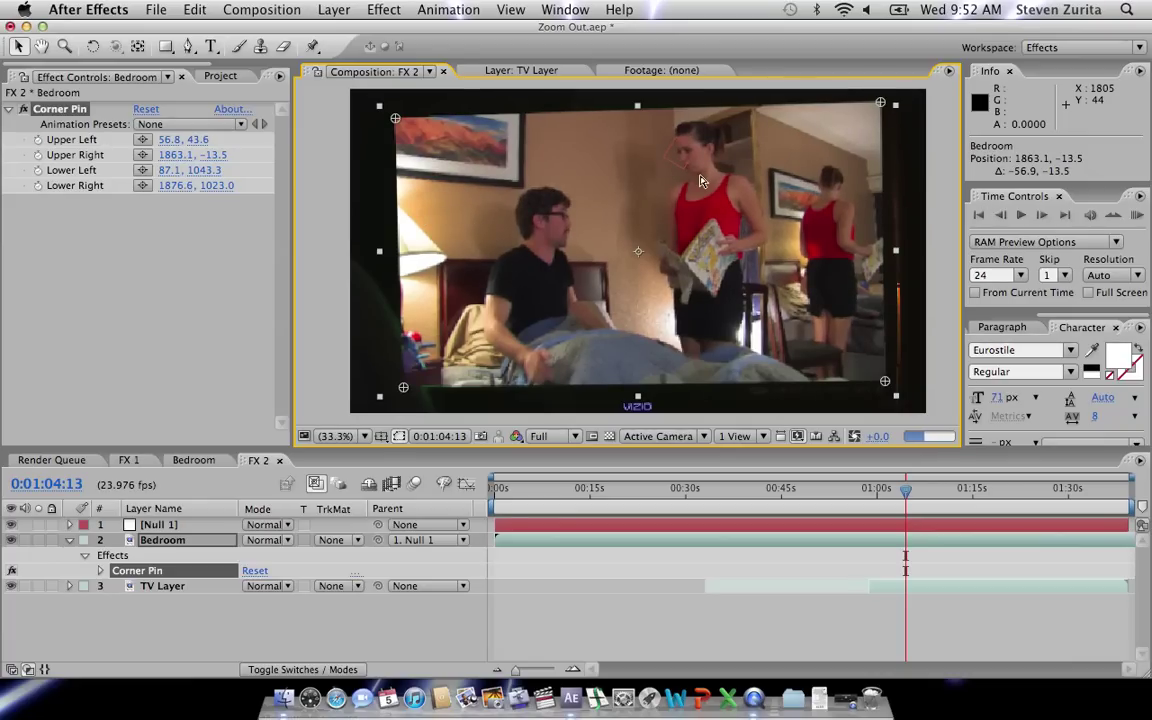
Set the Bedroom layer's parent to None and parent the layer to Null 1 again.
click(427, 540)
click(421, 517)
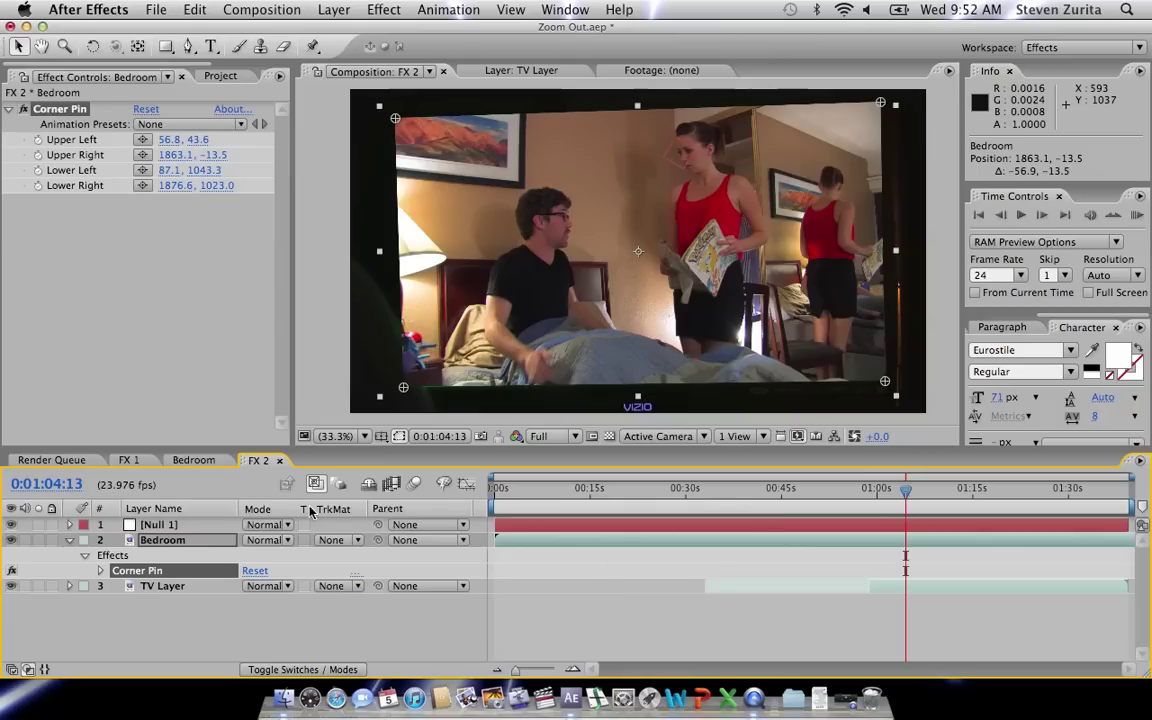
click(160, 525)
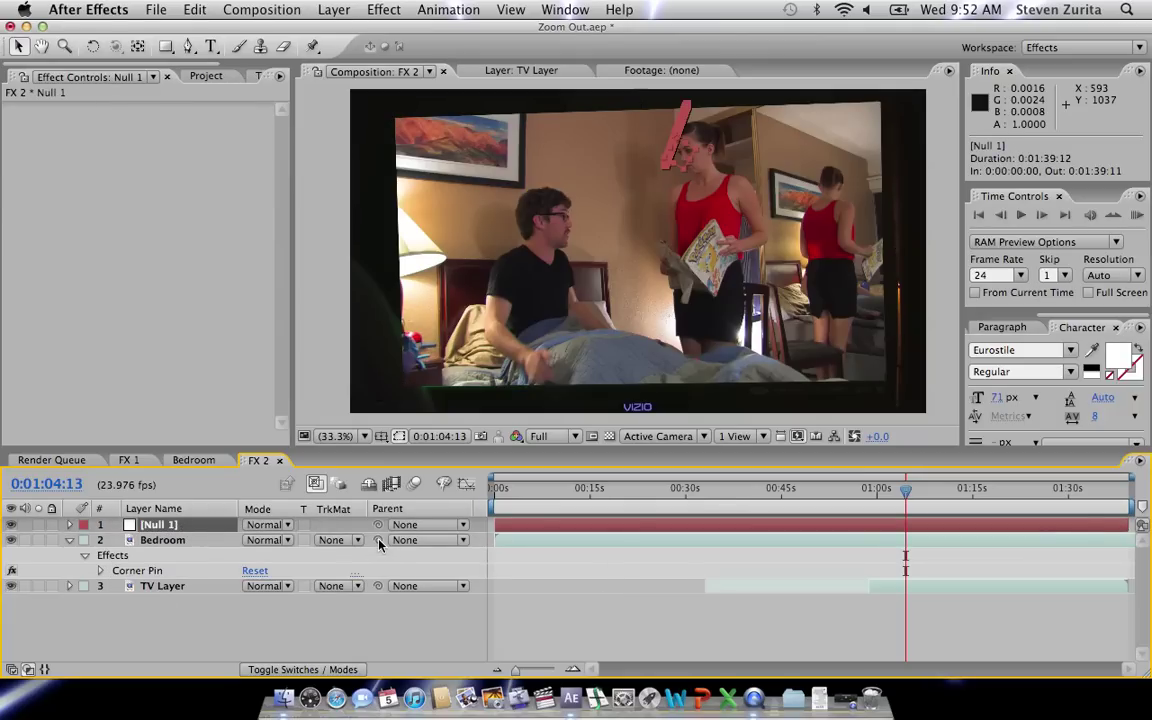
drag(378, 540, 165, 525)
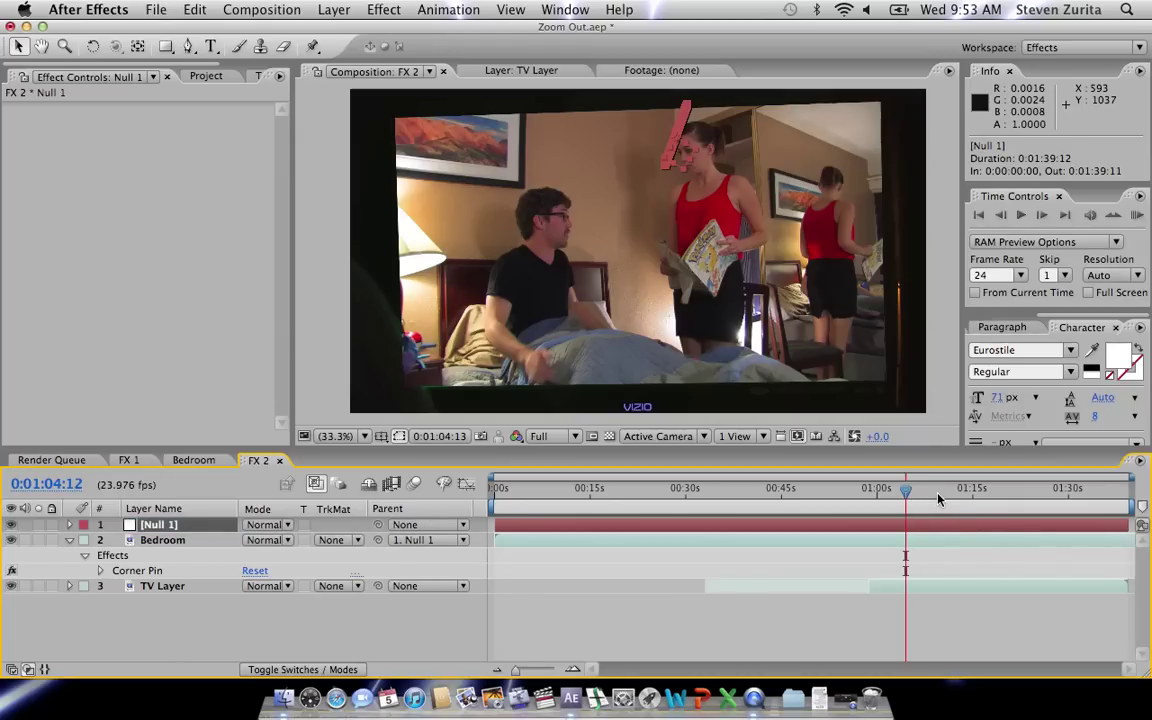
At 0:01:39:11, refine Bedroom's Corner Pin: Lower Left 58.8, 1090.2; Lower Right 1885.9, 1051.2; Upper Right 1872.6, -32.2; Upper Left 47.4, 34.2.
drag(939, 497, 1148, 510)
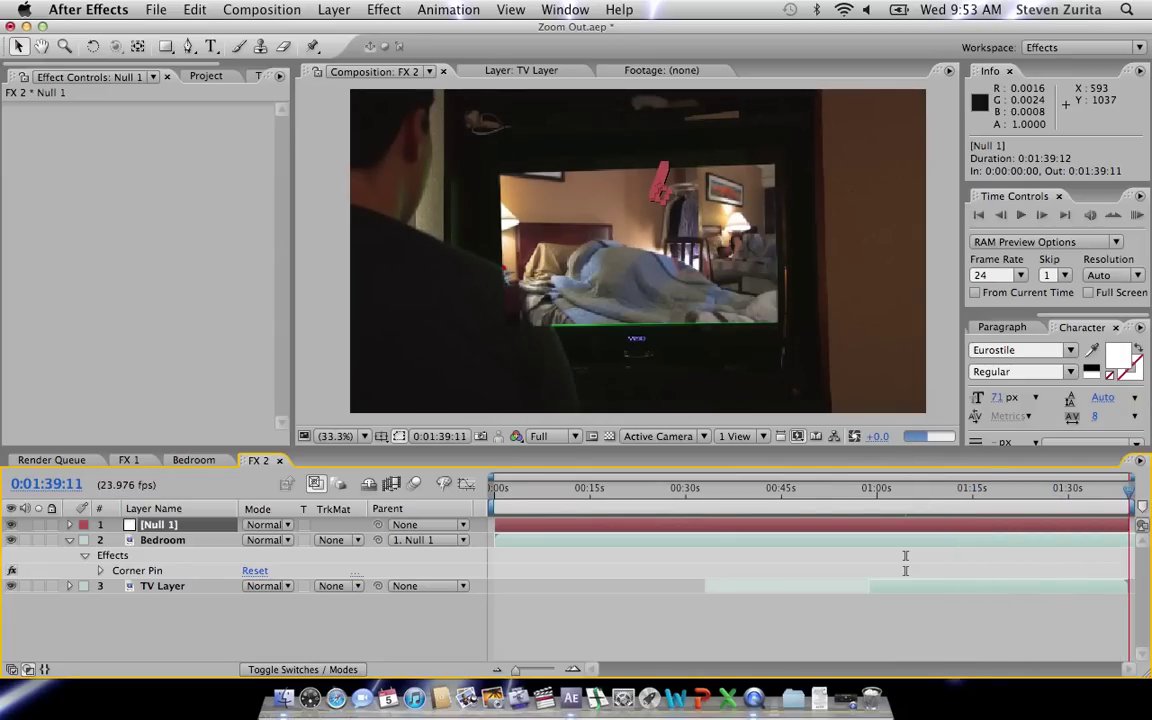
click(168, 543)
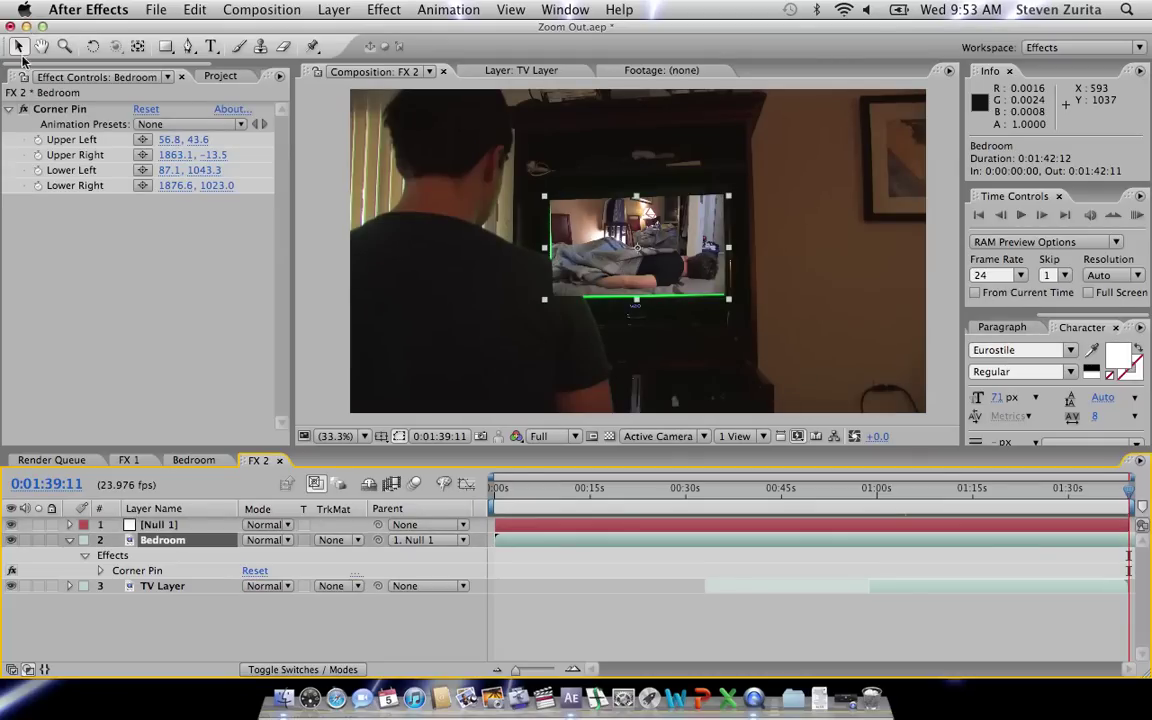
click(62, 110)
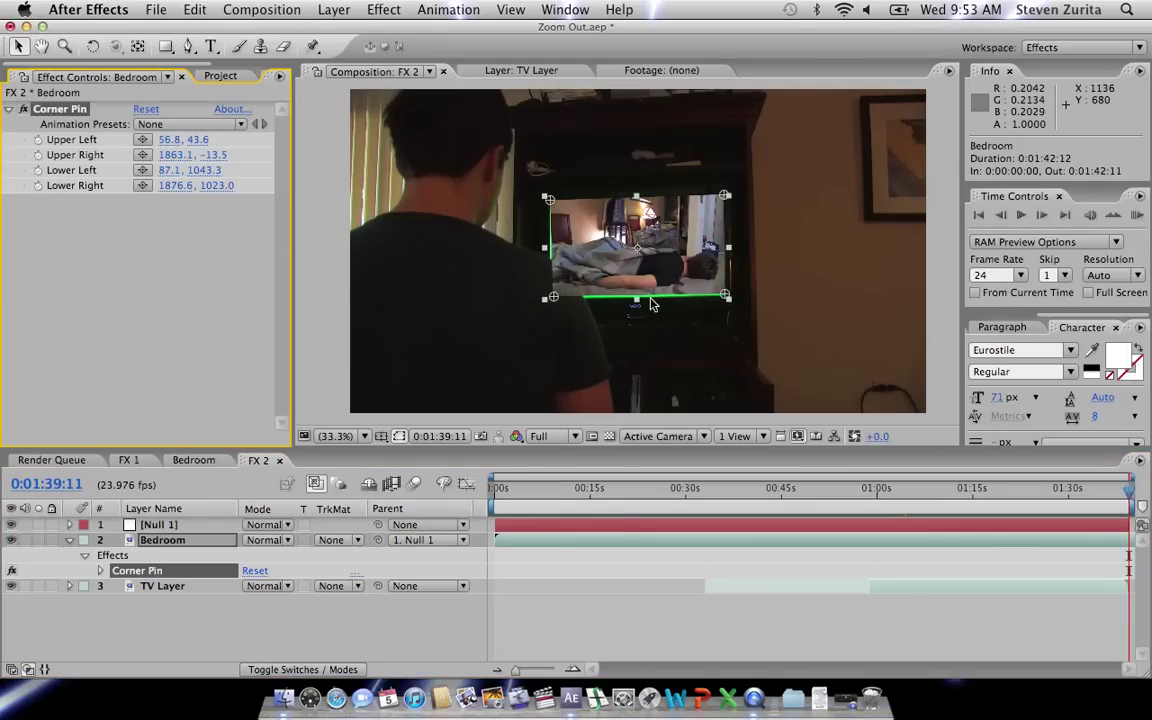
drag(558, 301, 551, 305)
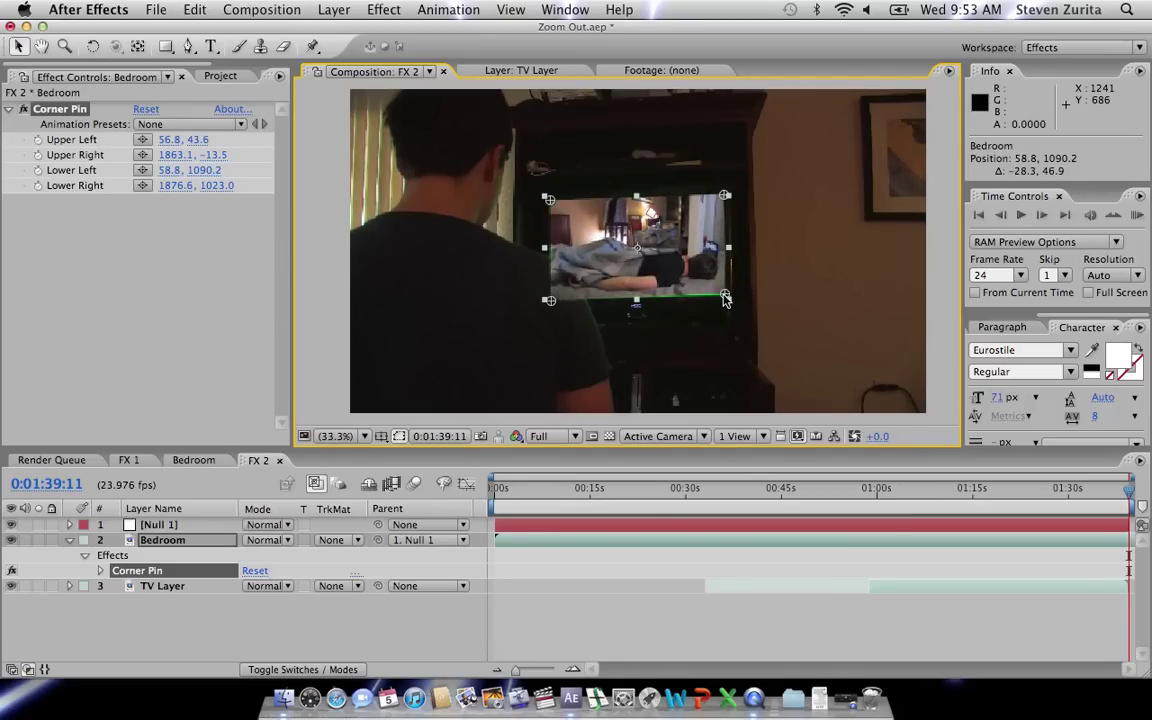
drag(725, 299, 726, 302)
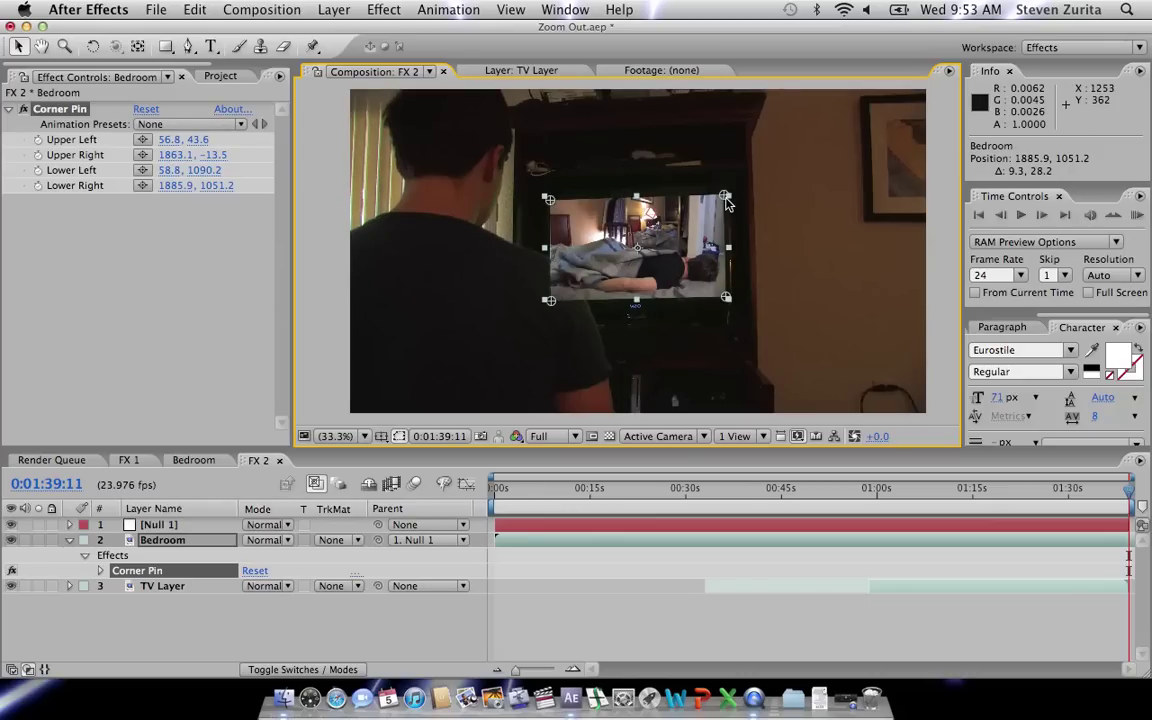
drag(726, 199, 729, 202)
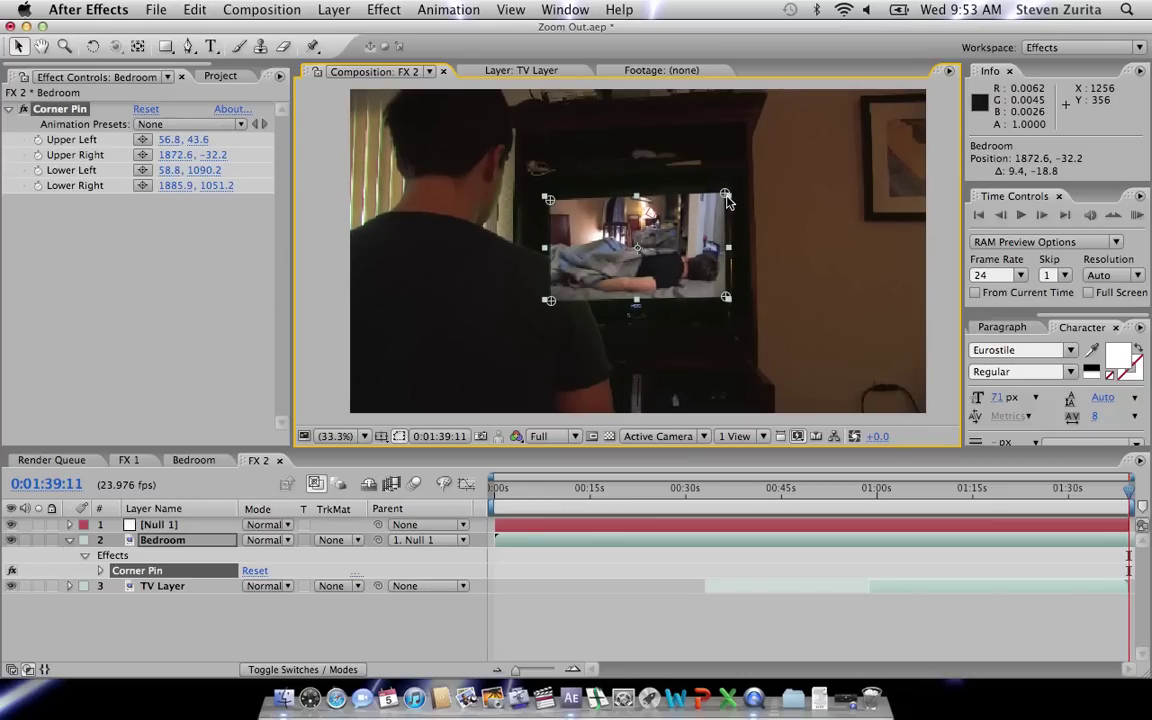
drag(550, 201, 548, 201)
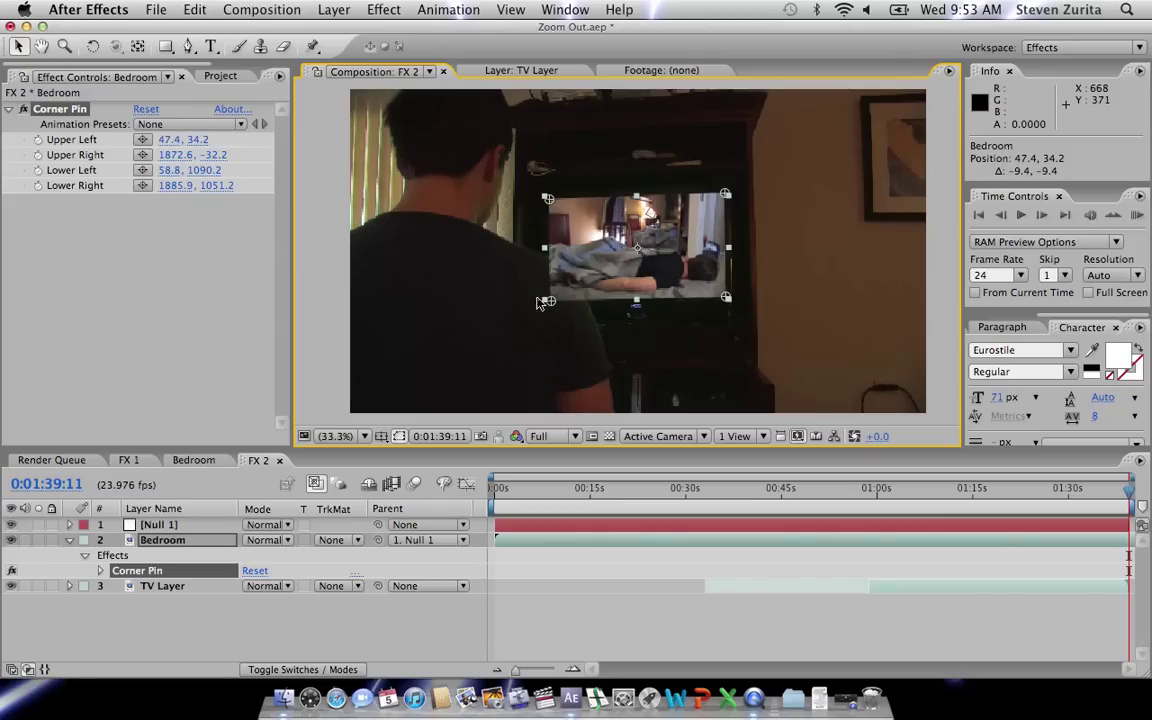
click(365, 618)
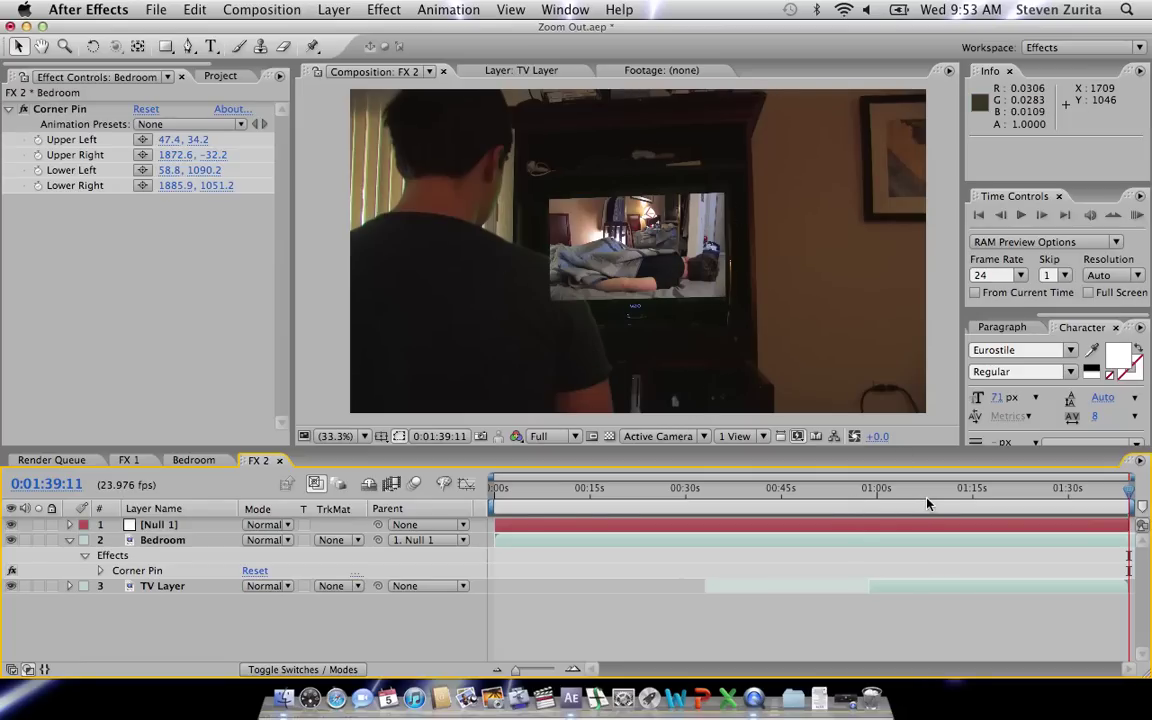
At 0:01:05:22, duplicate TV Layer, rename the copy Key Layer and place it above the Bedroom layer.
click(880, 495)
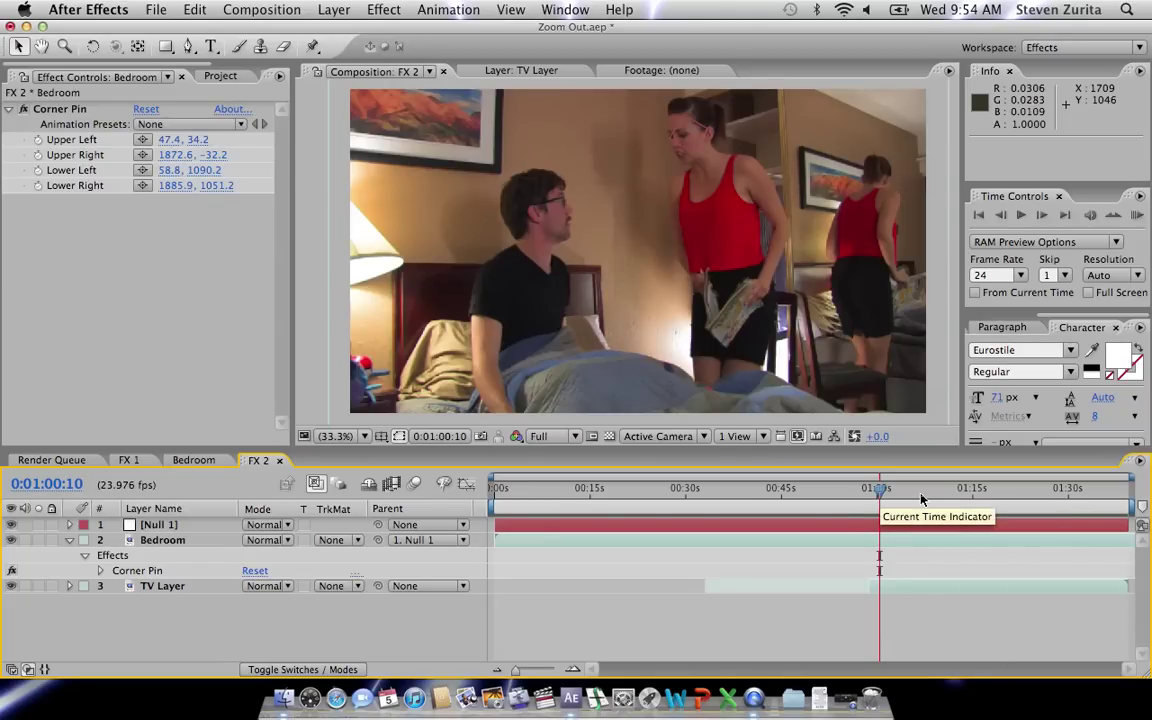
click(964, 498)
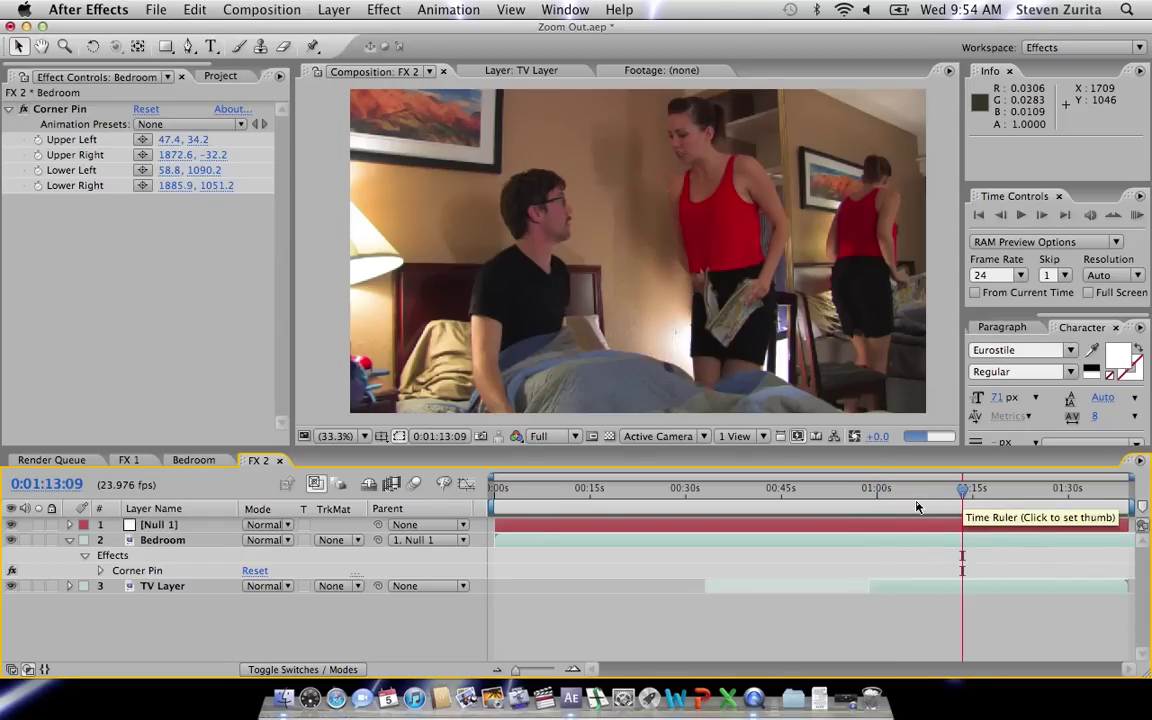
click(915, 495)
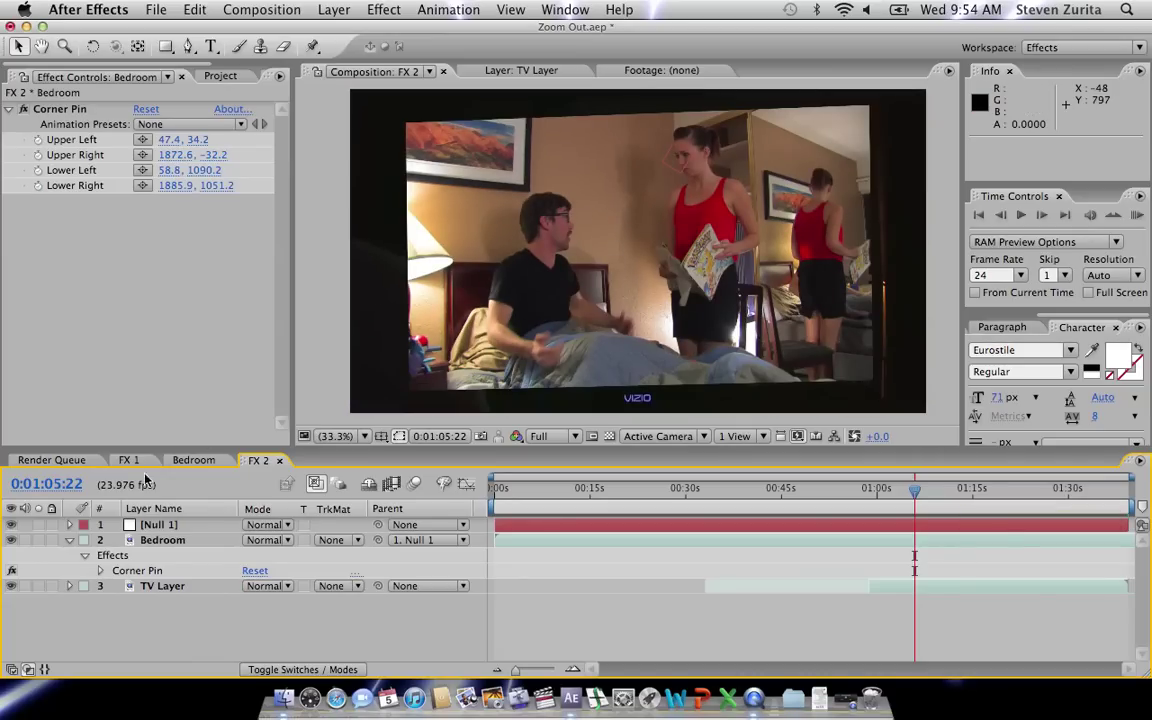
click(197, 591)
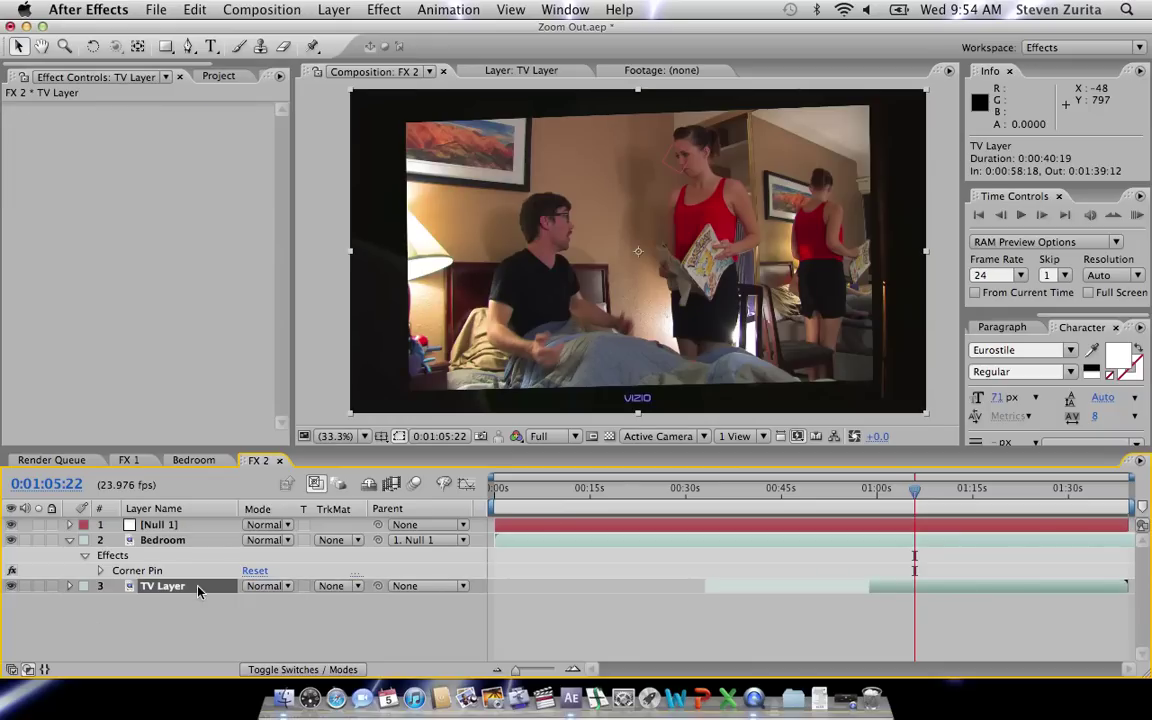
key(super+d)
key(Return)
text(K)
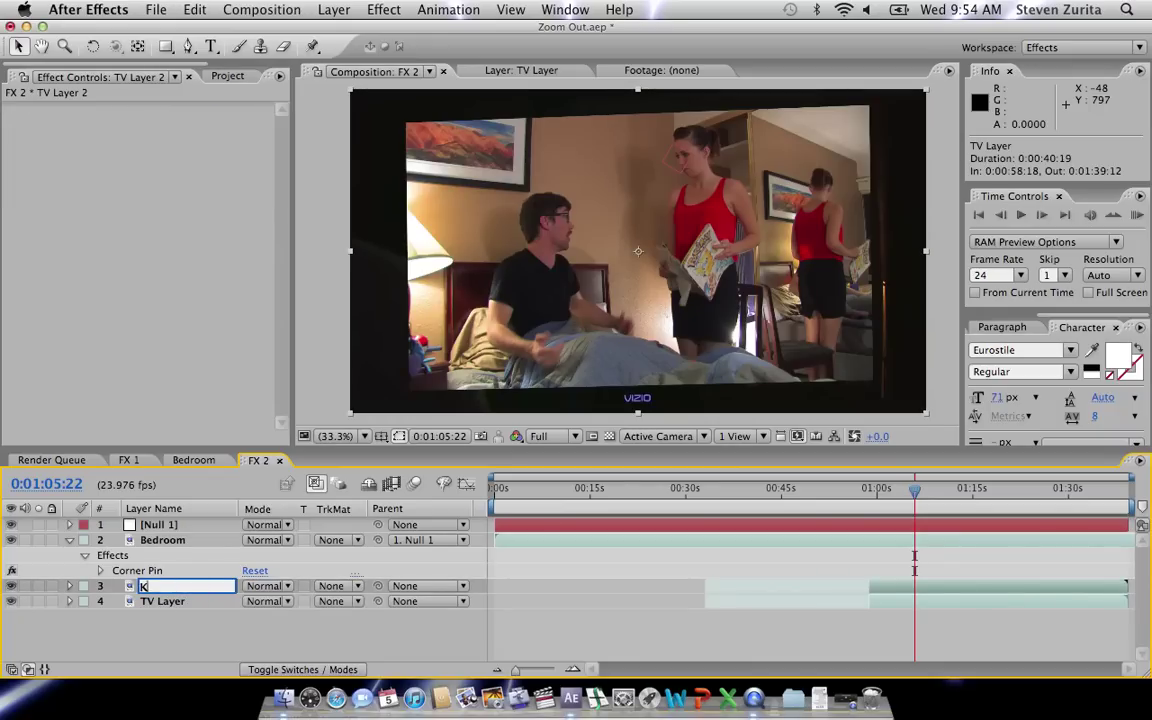
text(ey Layer)
key(Return)
drag(183, 592, 173, 541)
Apply the Keylight (1.2) effect to Key Layer and sample the TV's green as the Screen Colour.
click(383, 9)
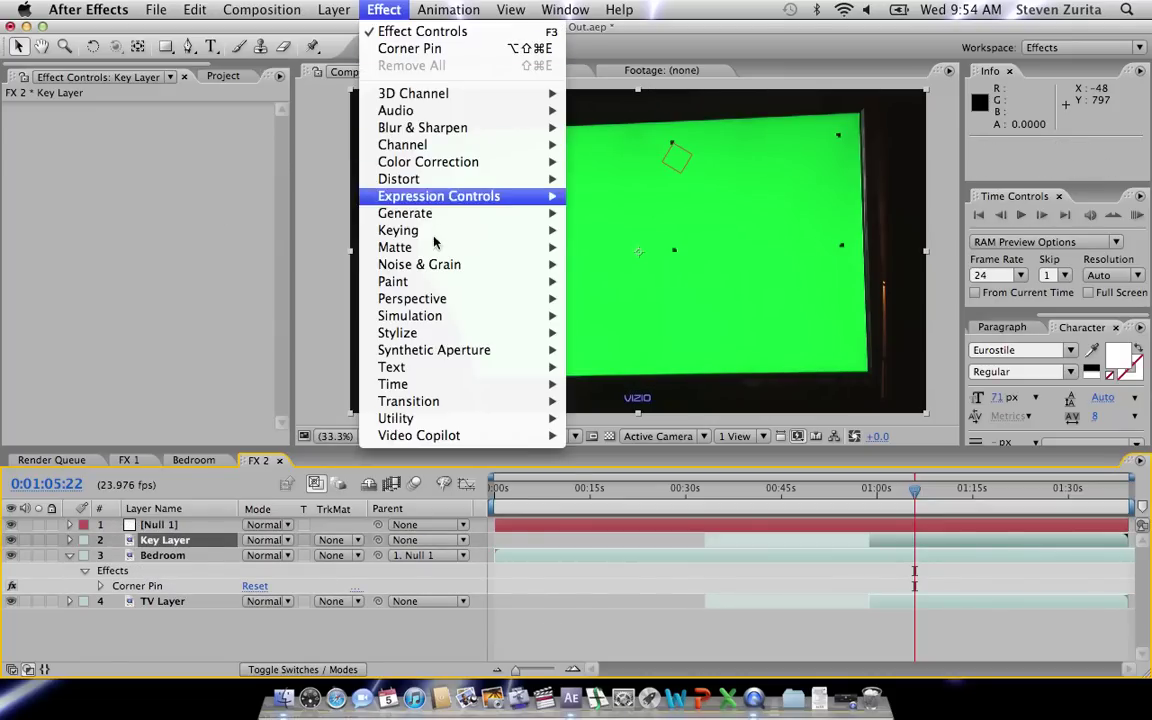
mouse_move(424, 212)
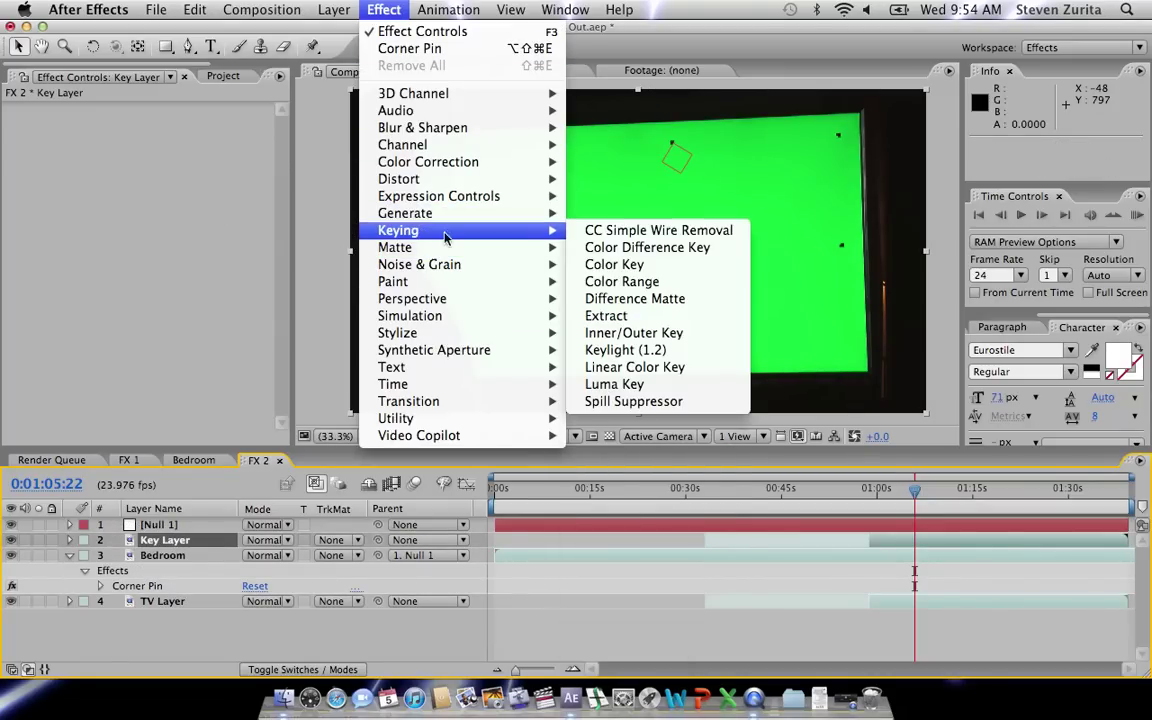
click(612, 347)
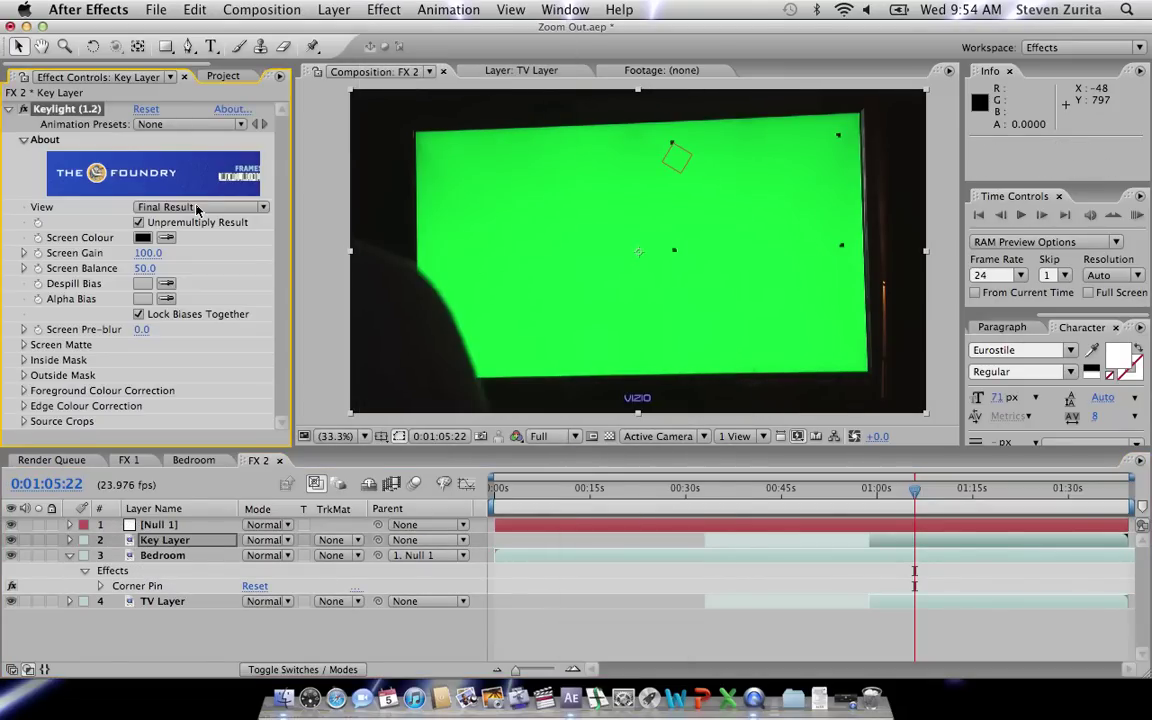
click(166, 237)
click(166, 237)
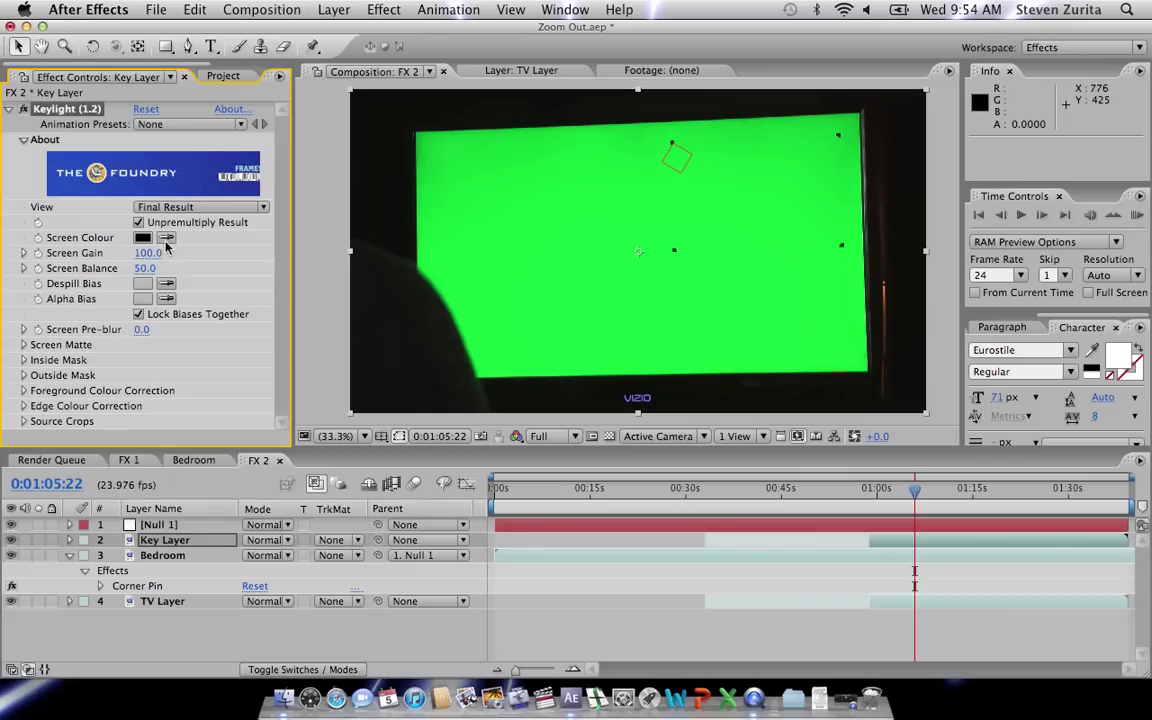
click(556, 263)
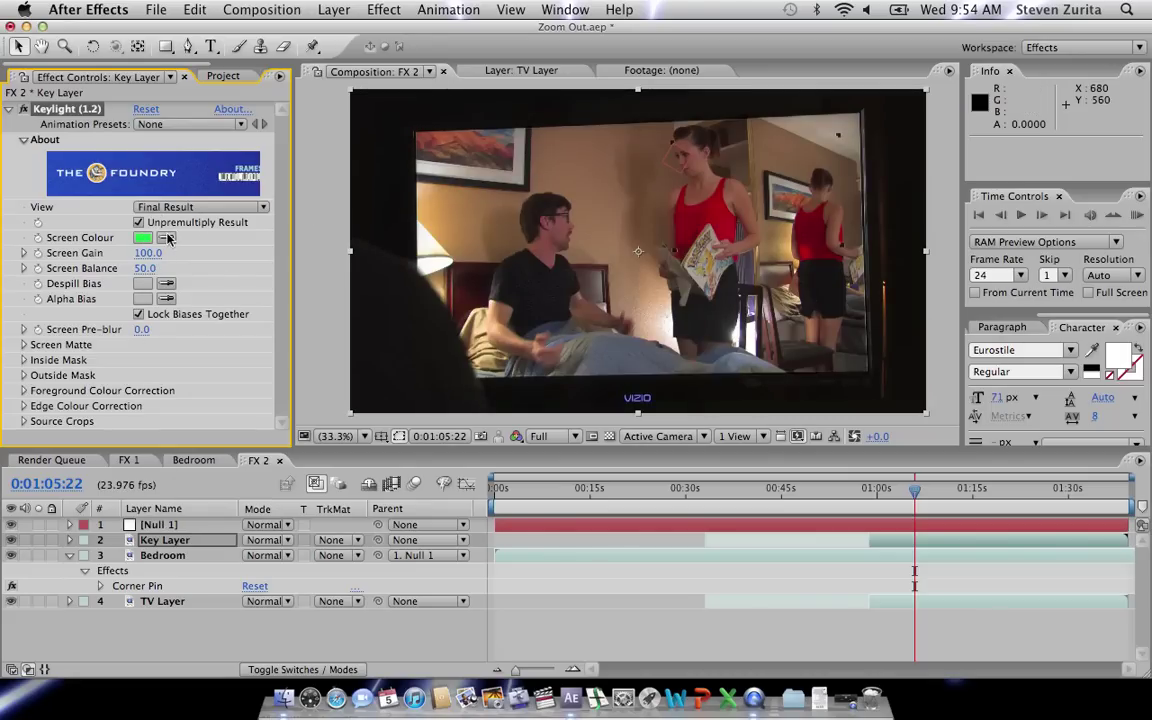
Show the Screen Matte view in Keylight and set Clip Black to 59 and Clip White to 85.
click(174, 210)
click(179, 131)
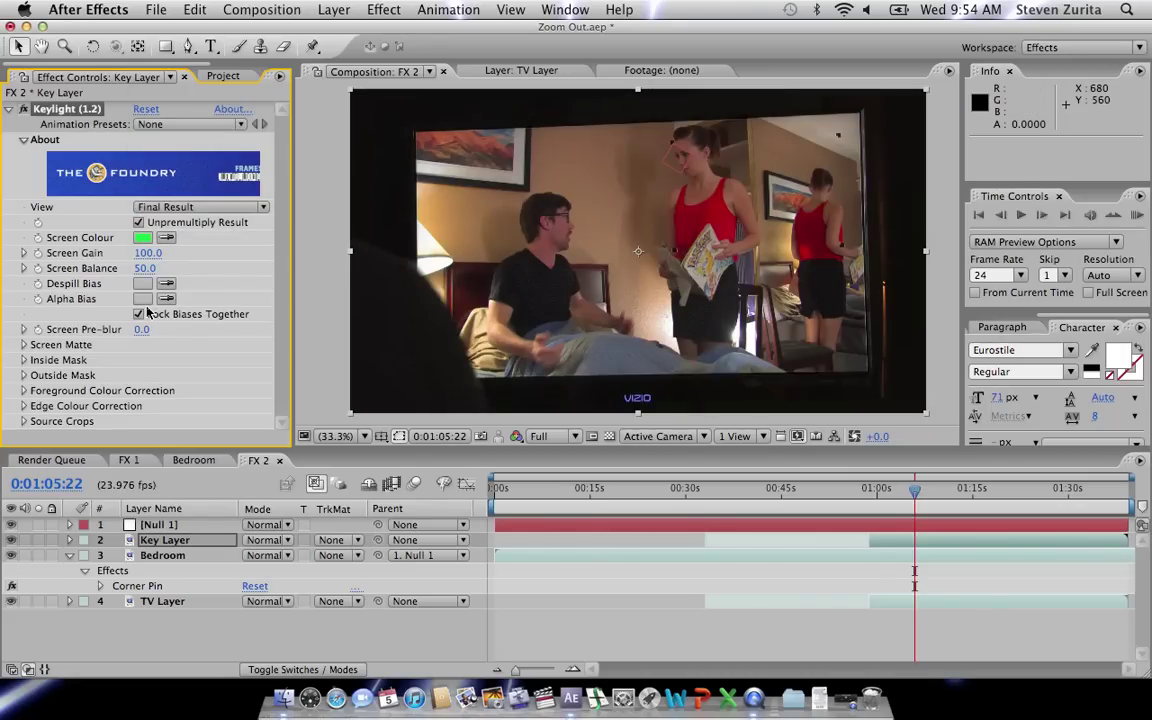
click(23, 344)
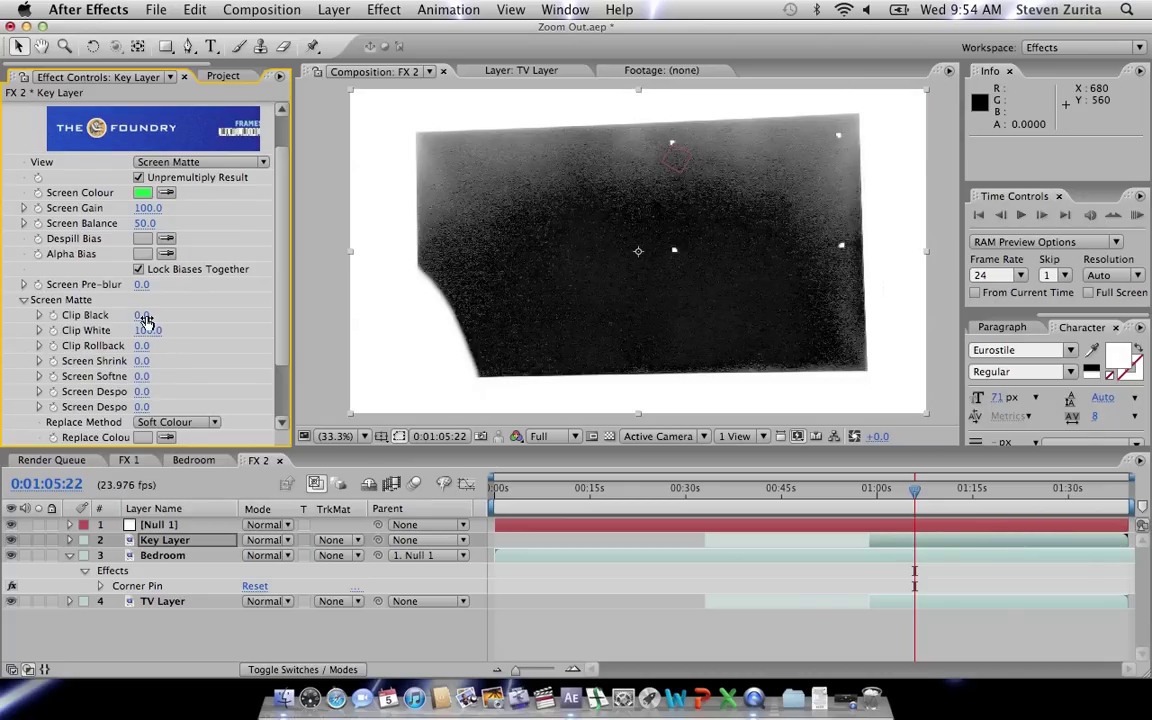
drag(160, 313, 133, 330)
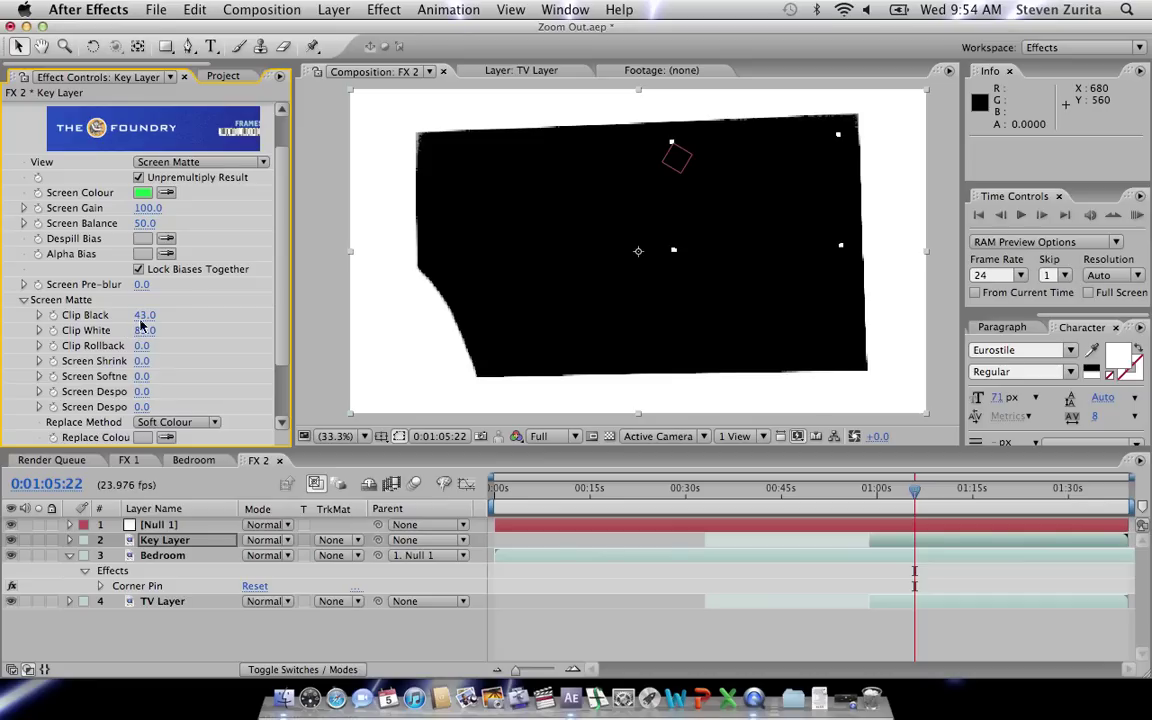
drag(145, 314, 158, 314)
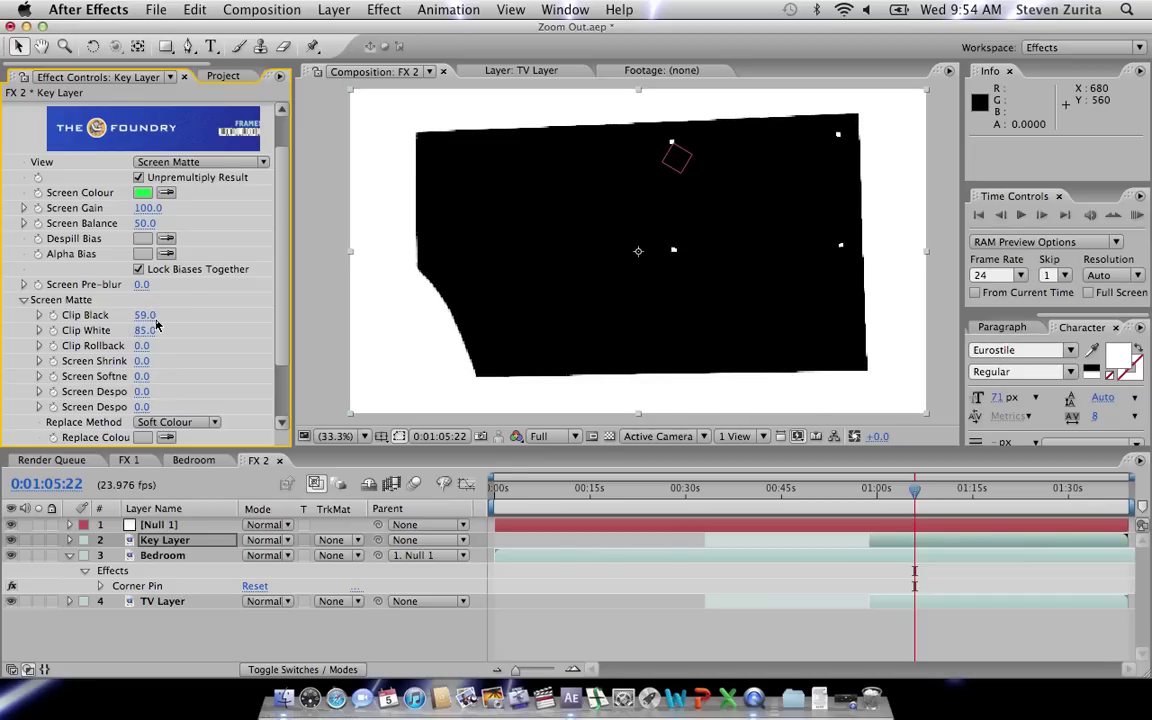
Set Keylight's Screen Softness to 1 and return its view to Final Result.
click(142, 376)
text(1)
key(Return)
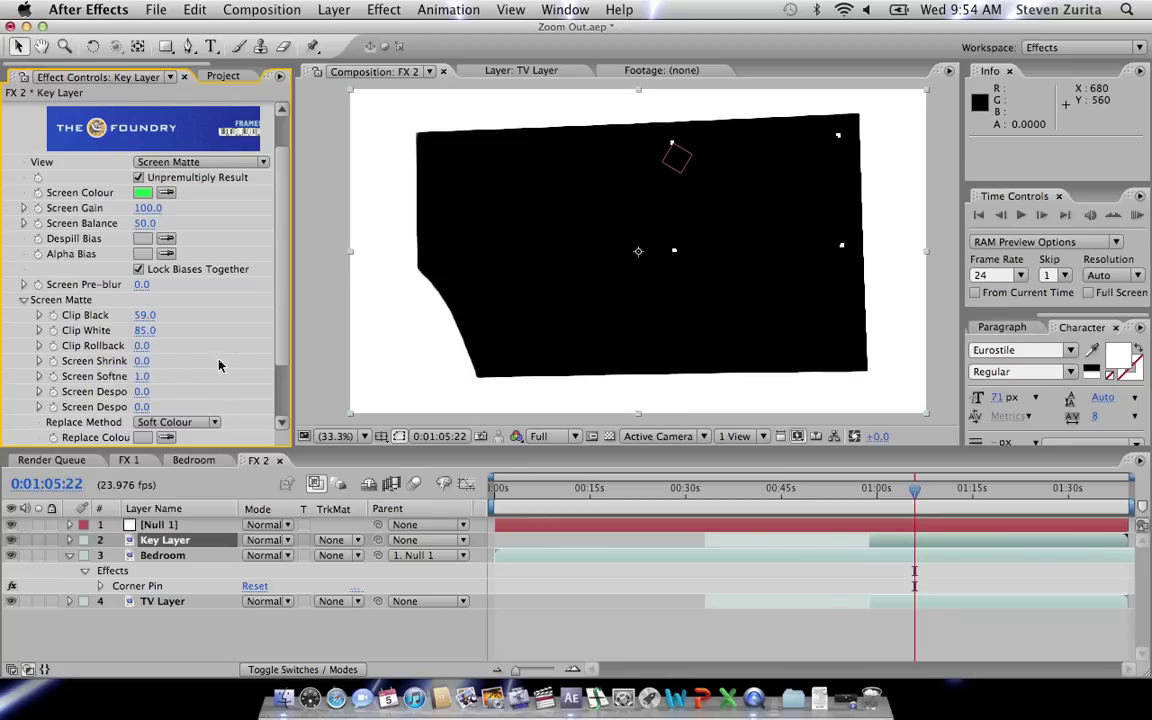
click(183, 162)
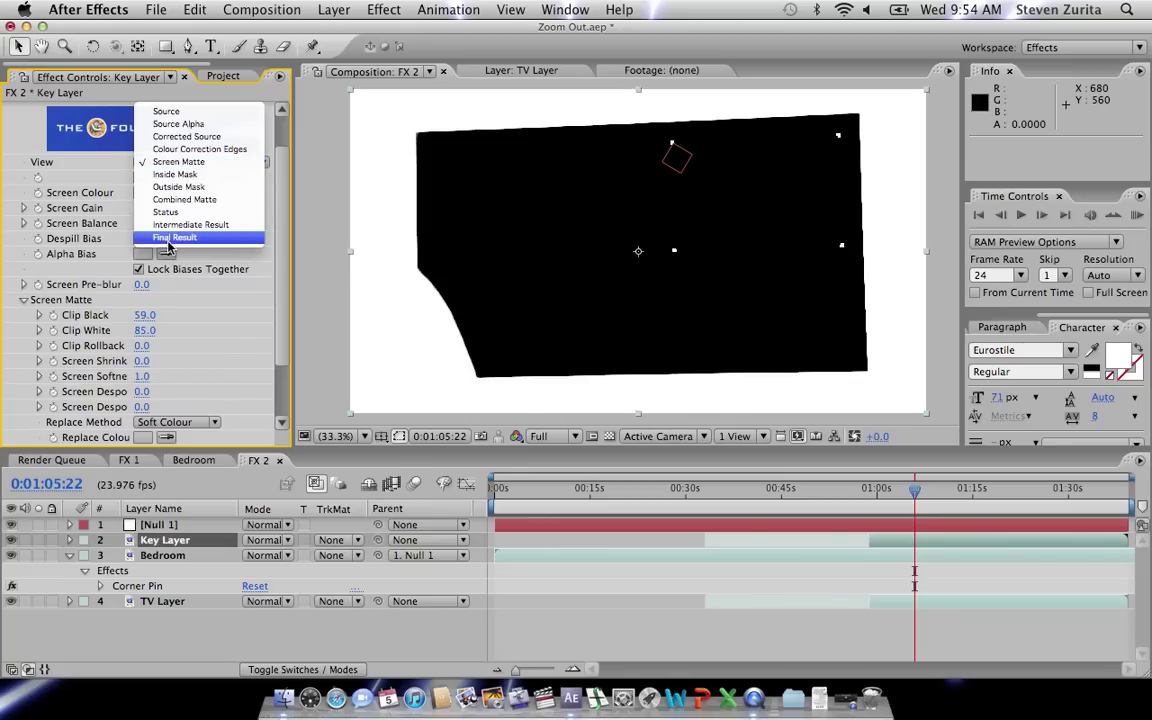
click(168, 240)
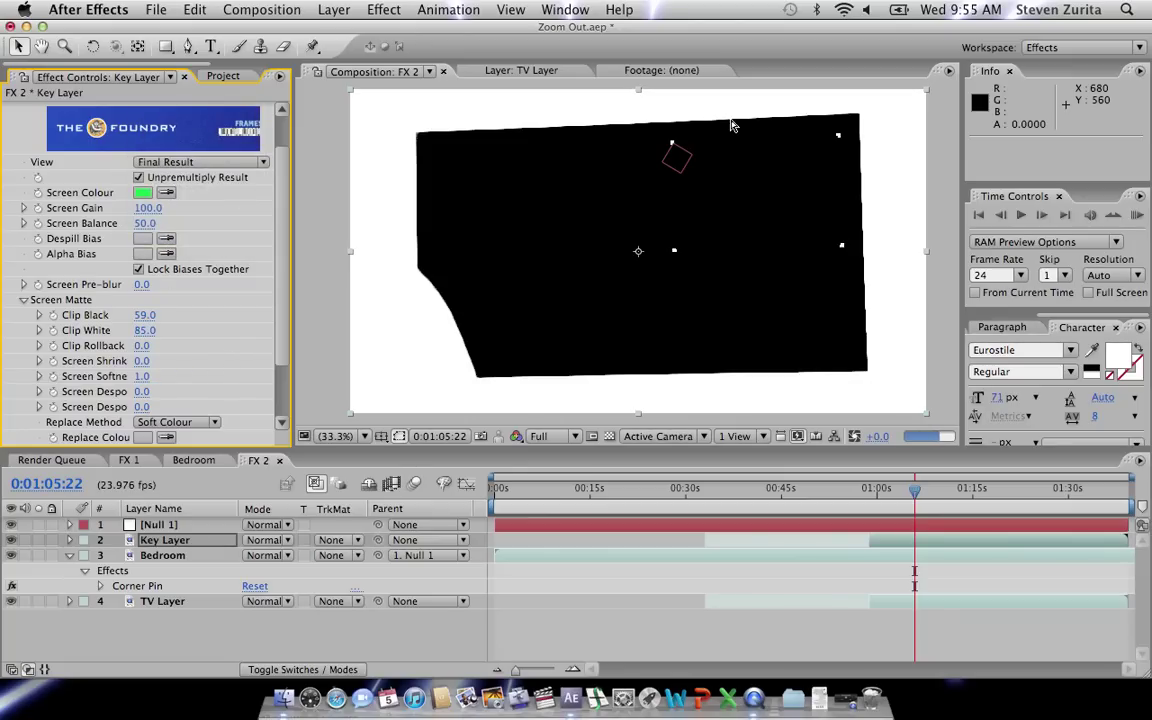
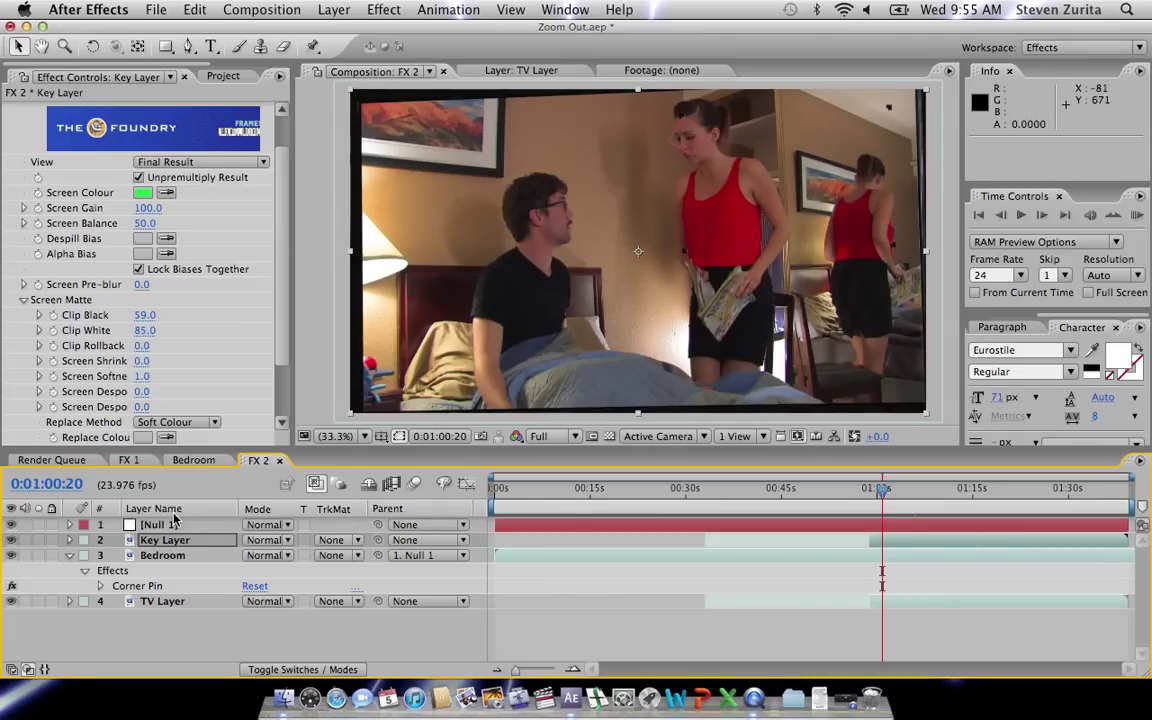
Create a black 1920 x 1080 px solid layer named Matte.
click(334, 9)
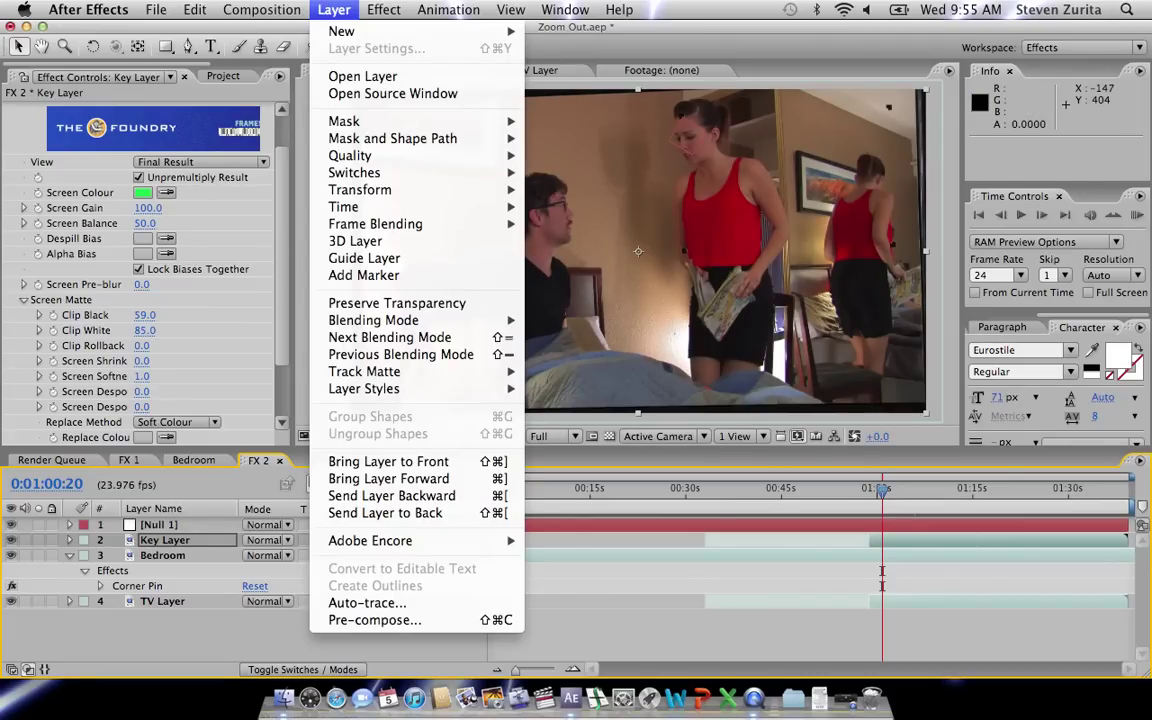
mouse_move(350, 33)
click(565, 54)
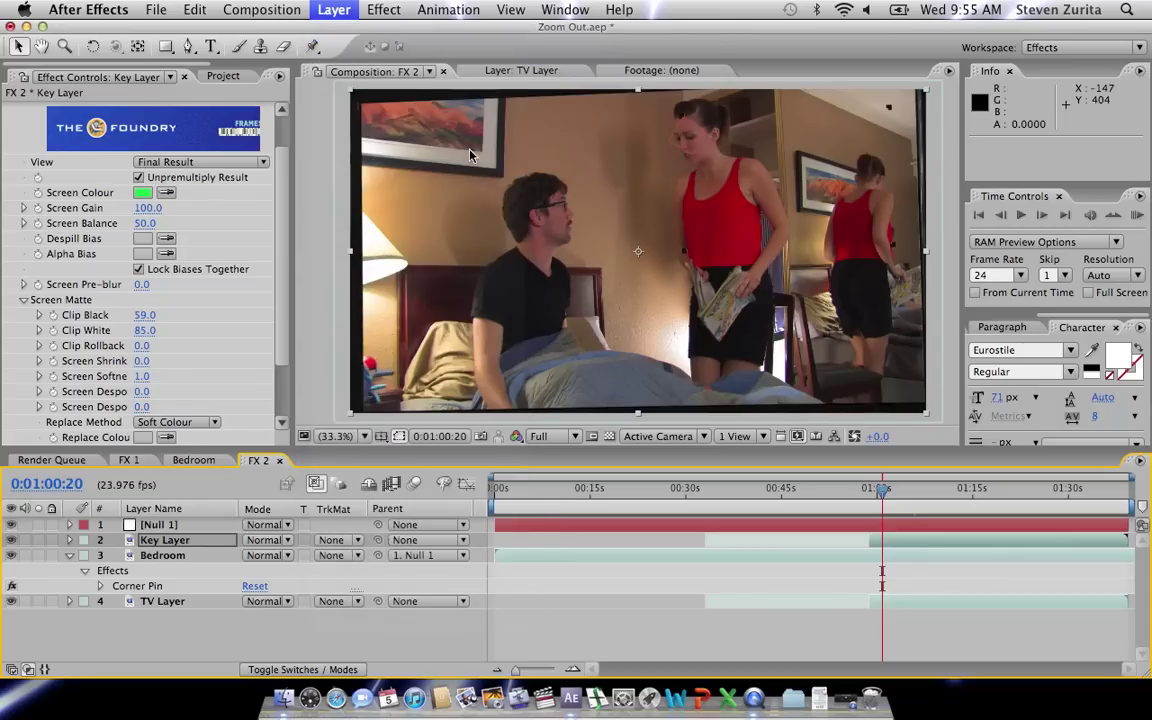
text(Flash)
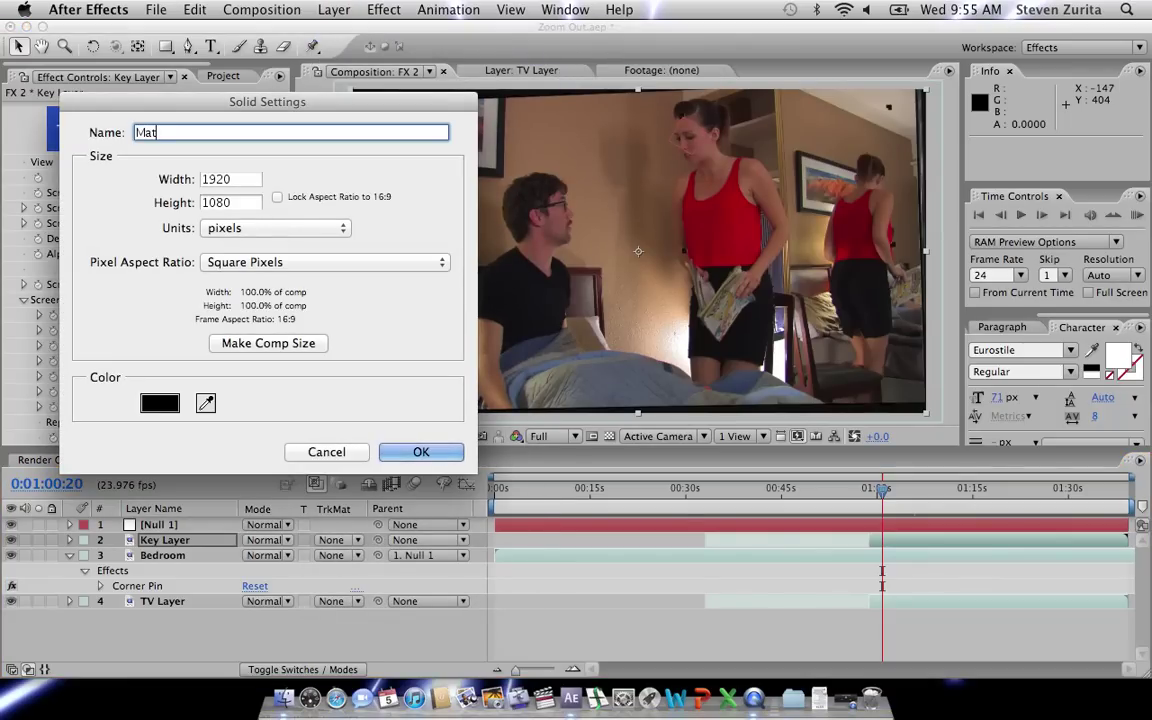
key(Return)
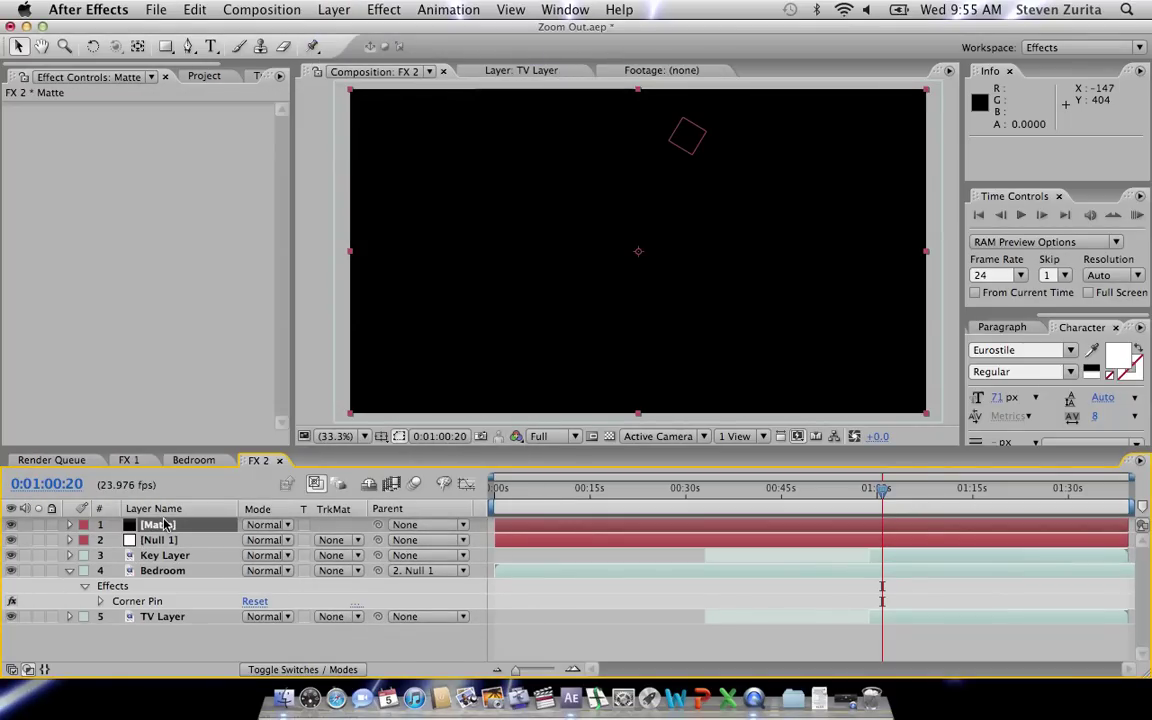
Hide the Matte layer and draw a rectangular mask on it around the woman's upper body and the wall mirror.
click(11, 524)
click(166, 46)
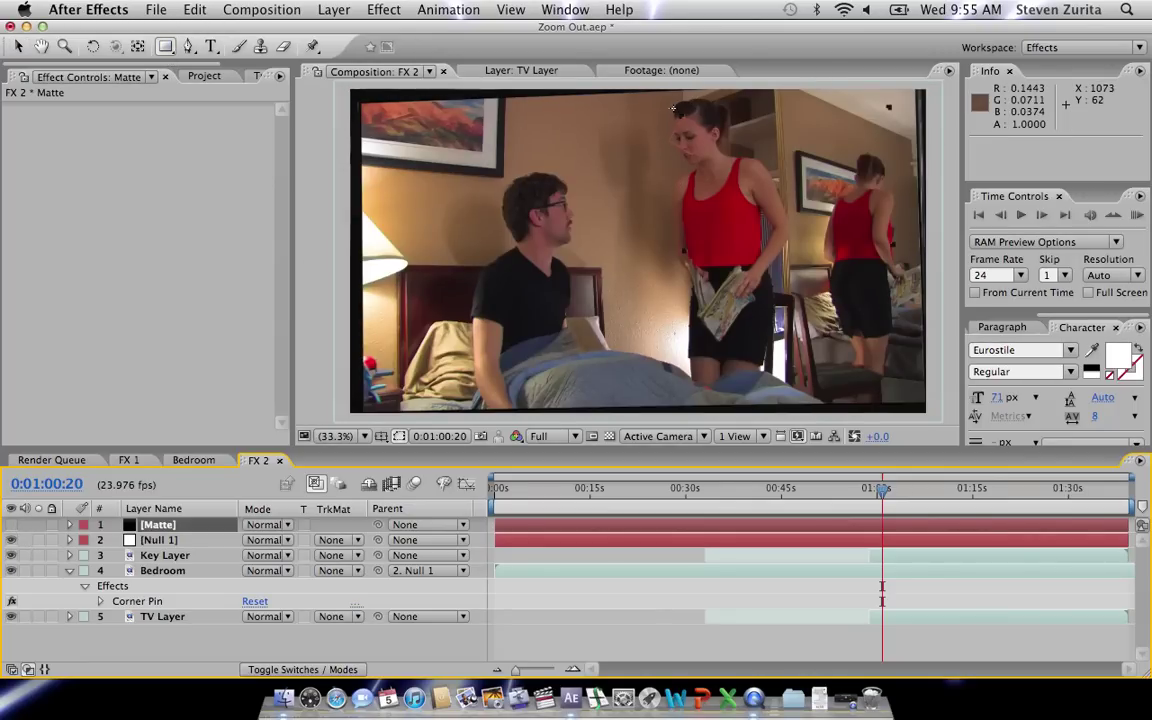
mouse_move(672, 103)
mouse_down()
mouse_move(853, 116)
mouse_move(900, 150)
mouse_move(906, 262)
mouse_up()
key(v)
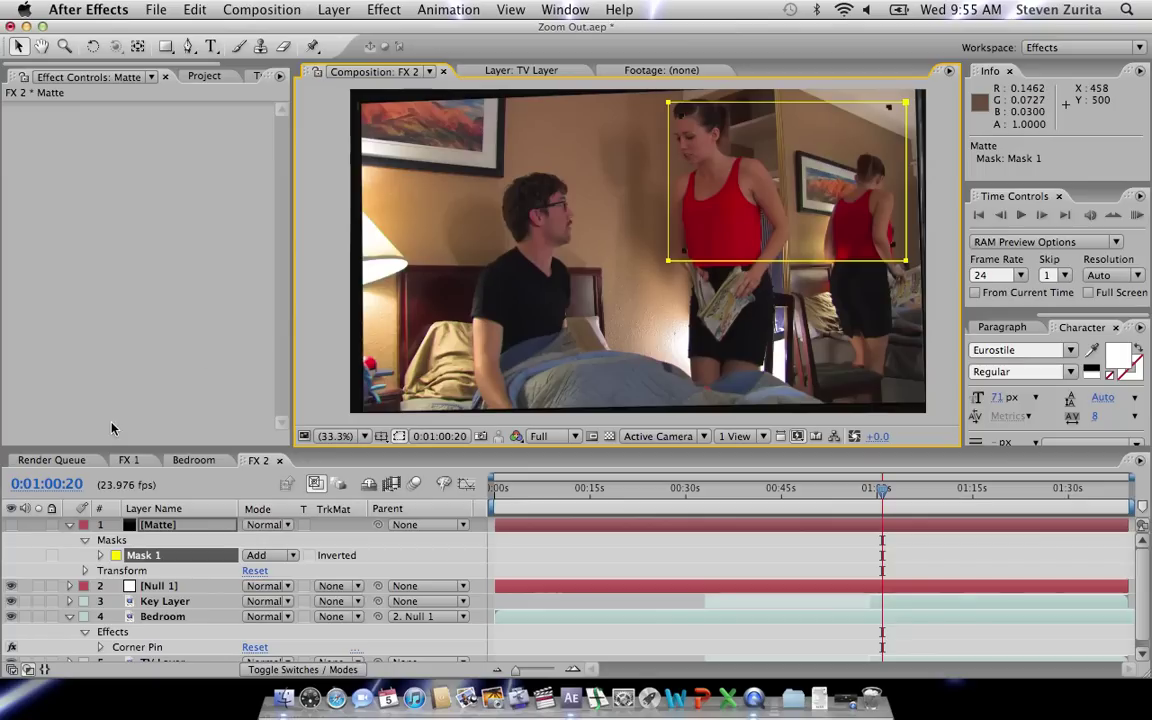
Parent the Matte layer to Null 1, check its motion at 0:01:03:16, and place it directly above Key Layer.
drag(378, 525, 214, 588)
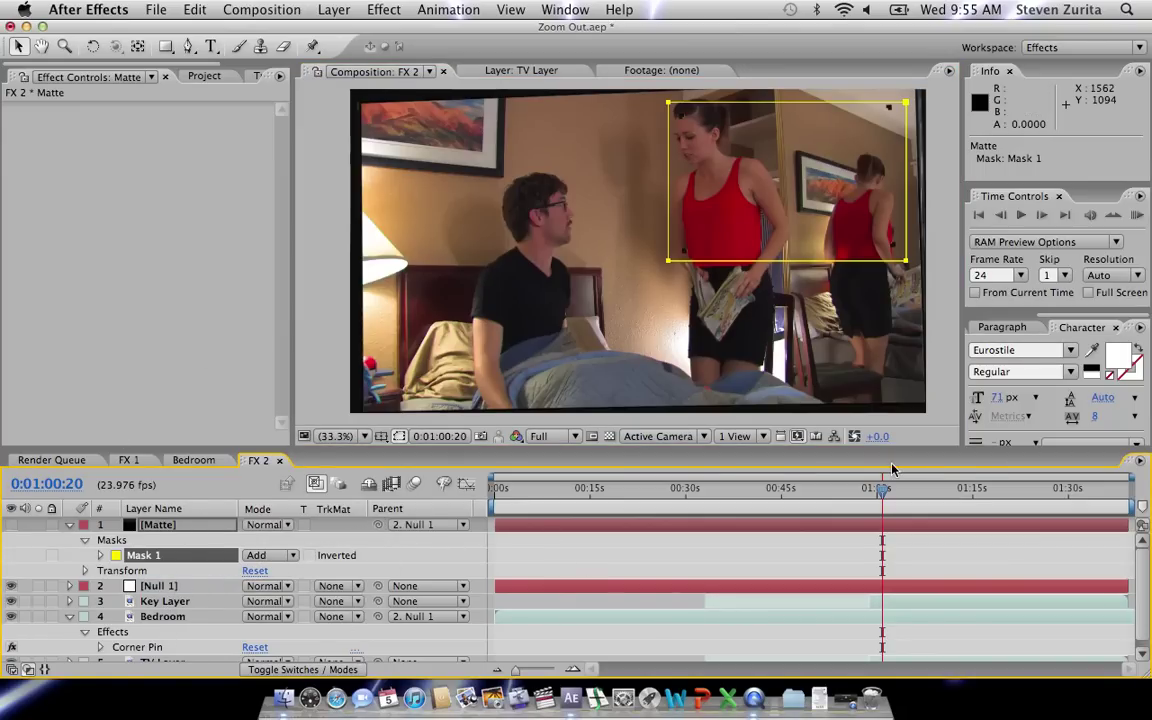
mouse_move(885, 488)
mouse_down()
mouse_move(1064, 490)
mouse_move(897, 497)
mouse_up()
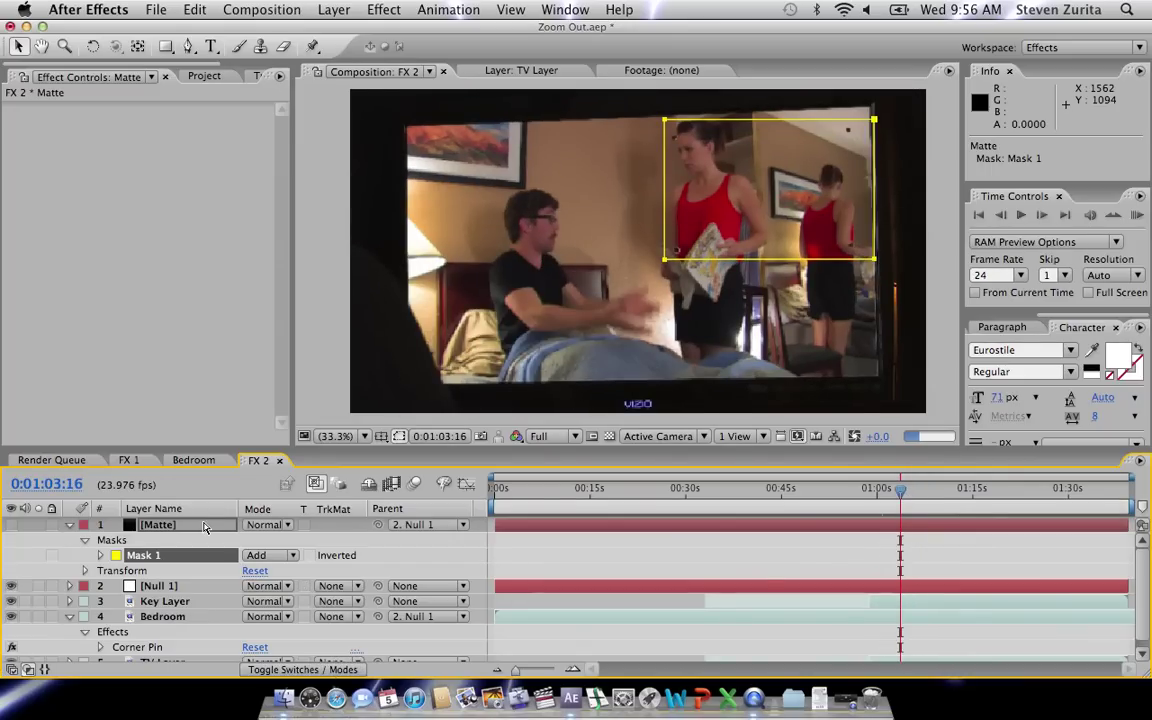
drag(203, 530, 193, 601)
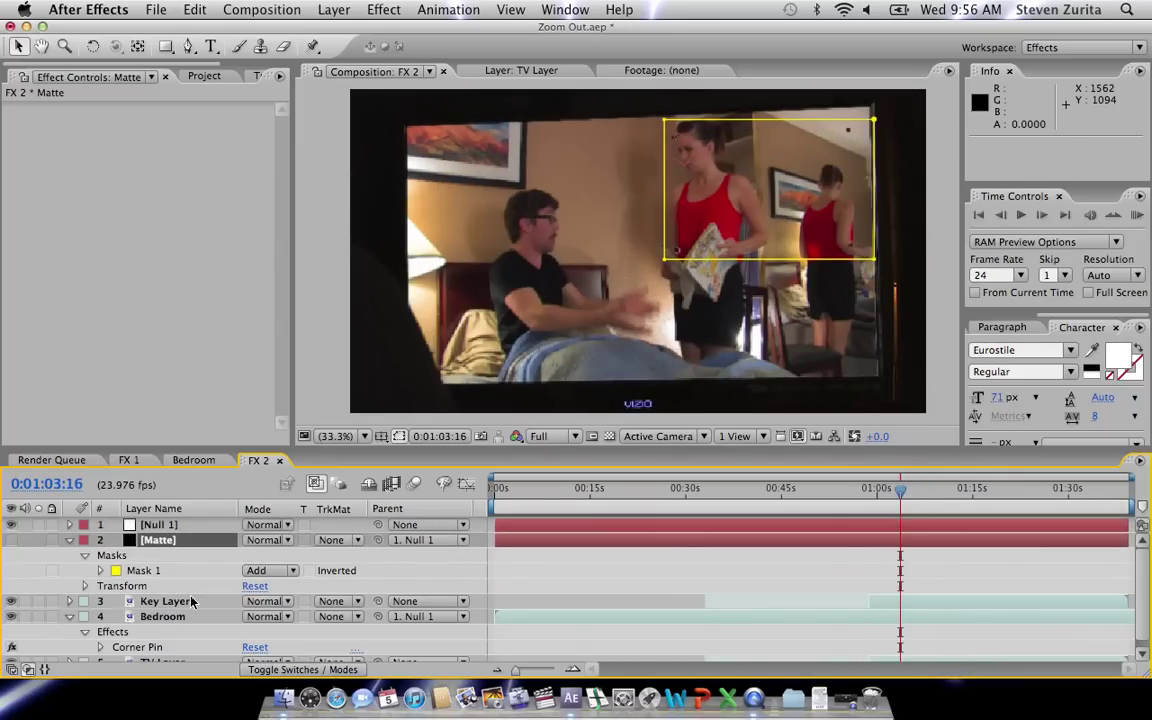
Set Key Layer's track matte to Alpha Inverted Matte "[Matte]" and check the composite up to 0:01:38:06.
click(336, 605)
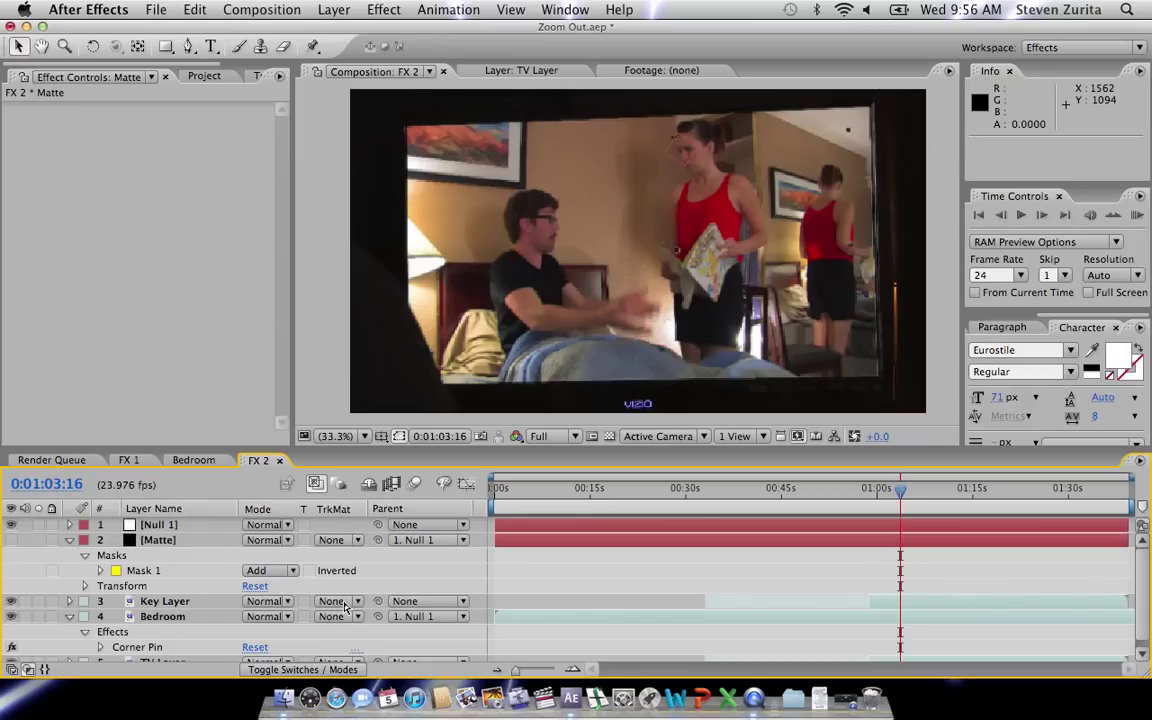
click(342, 603)
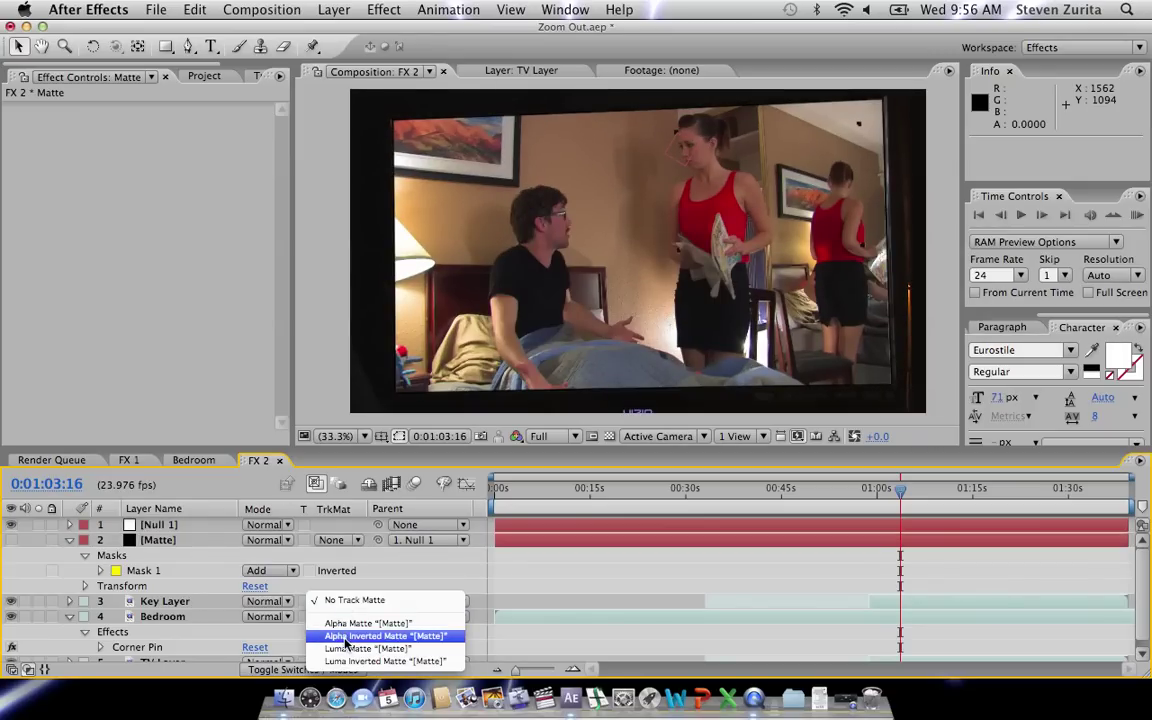
click(347, 636)
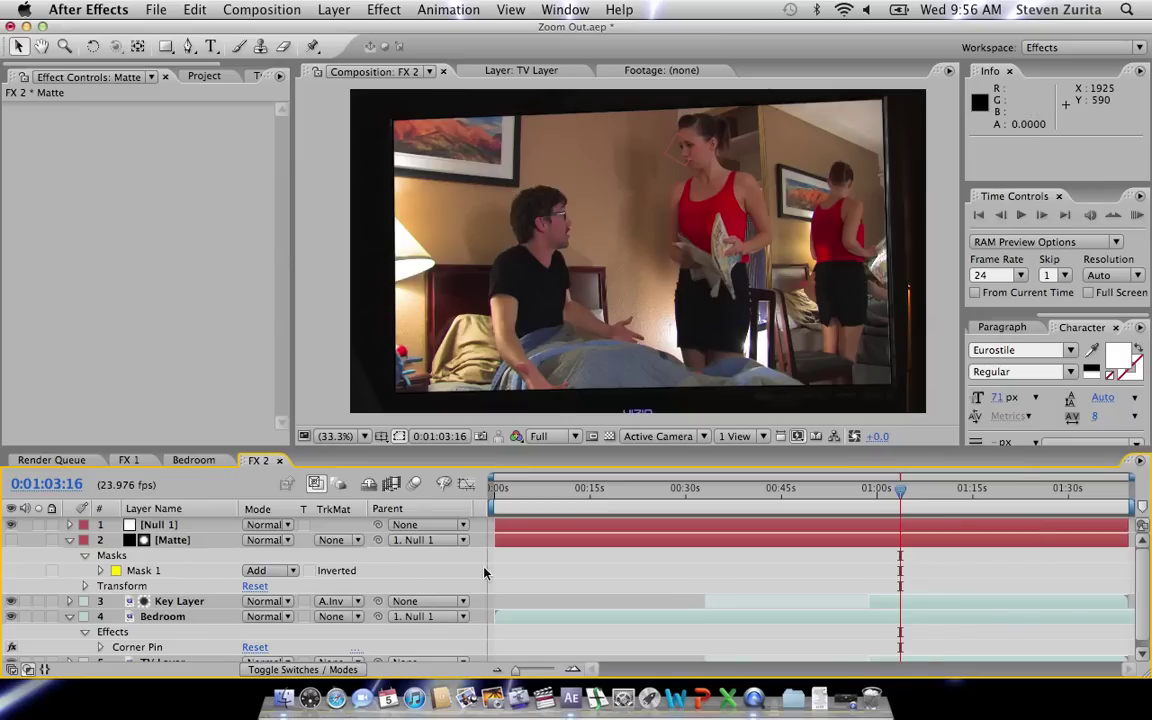
click(940, 498)
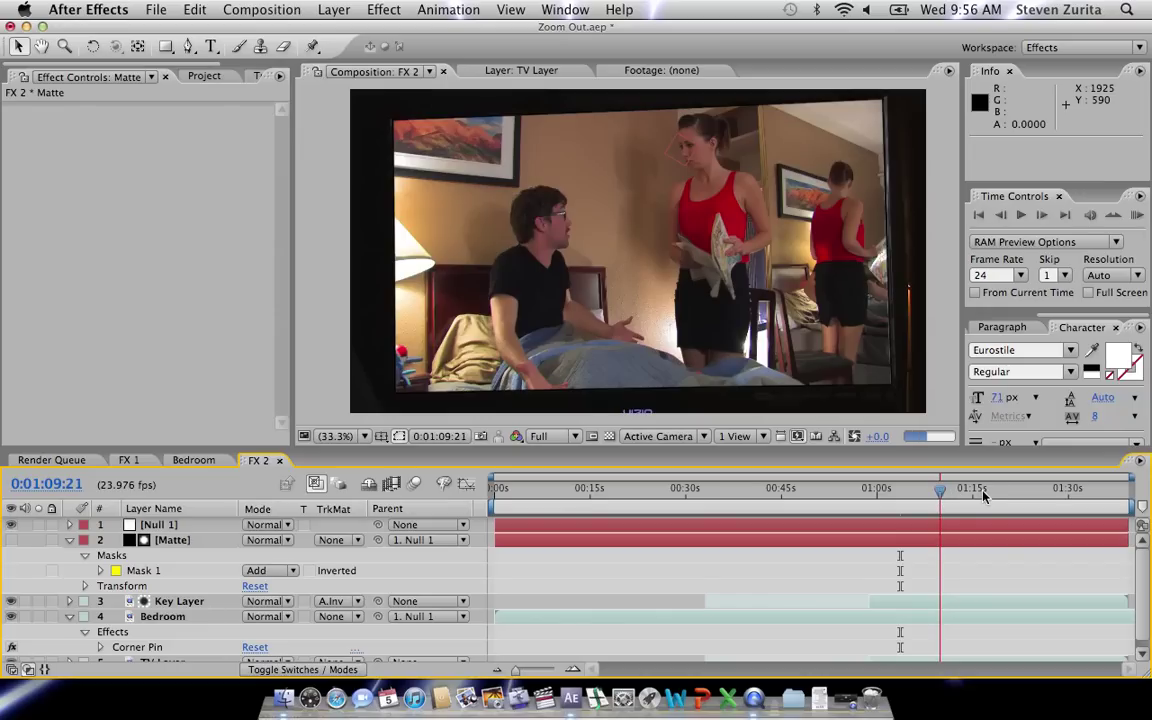
click(1003, 497)
click(1010, 497)
drag(1010, 497, 1121, 512)
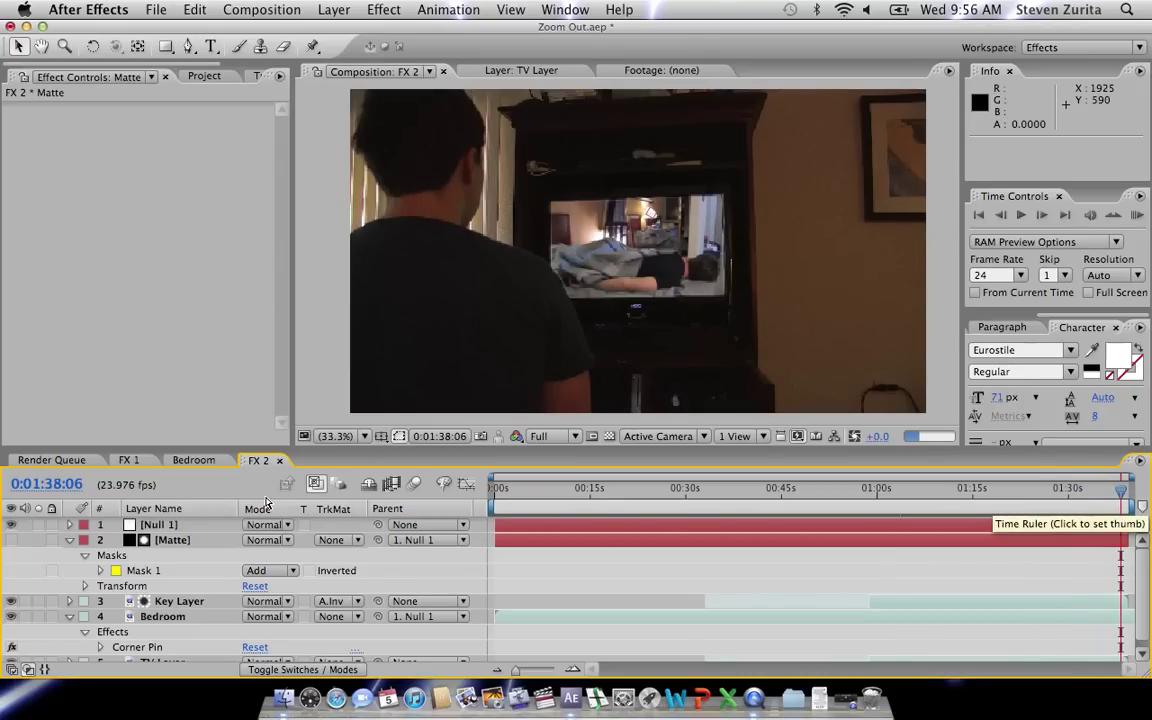
At 0:00:58:18, enable keyframing for all four Corner Pin corners on the Bedroom layer.
click(883, 492)
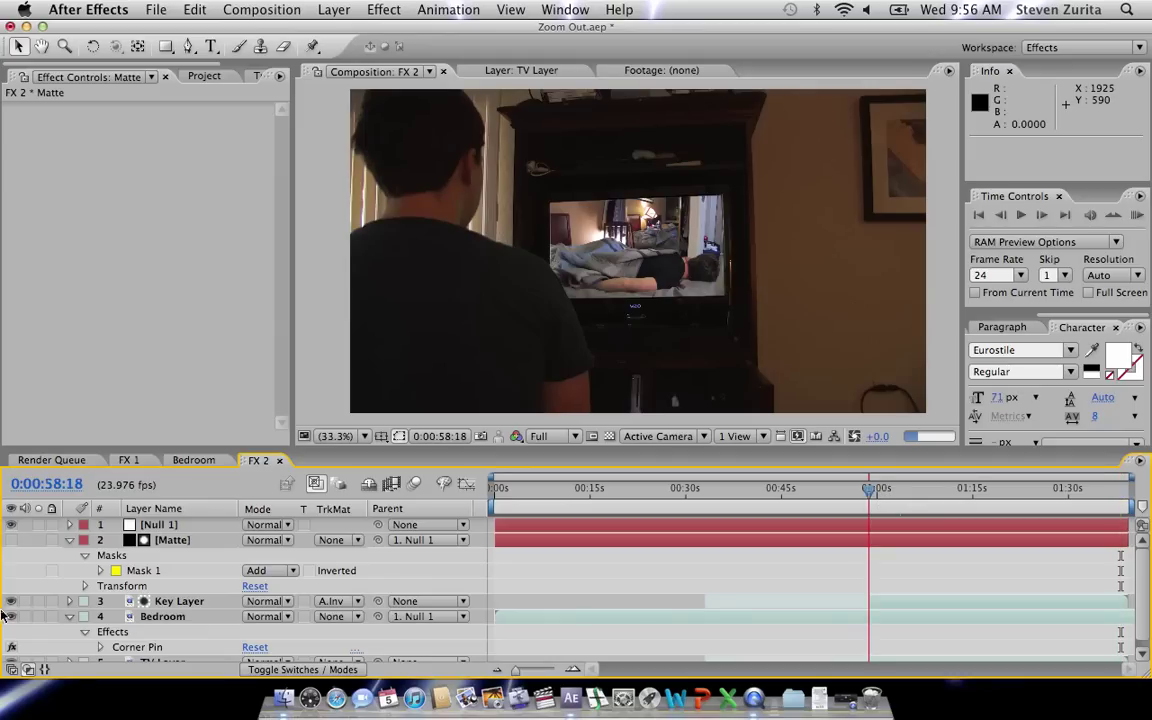
click(197, 617)
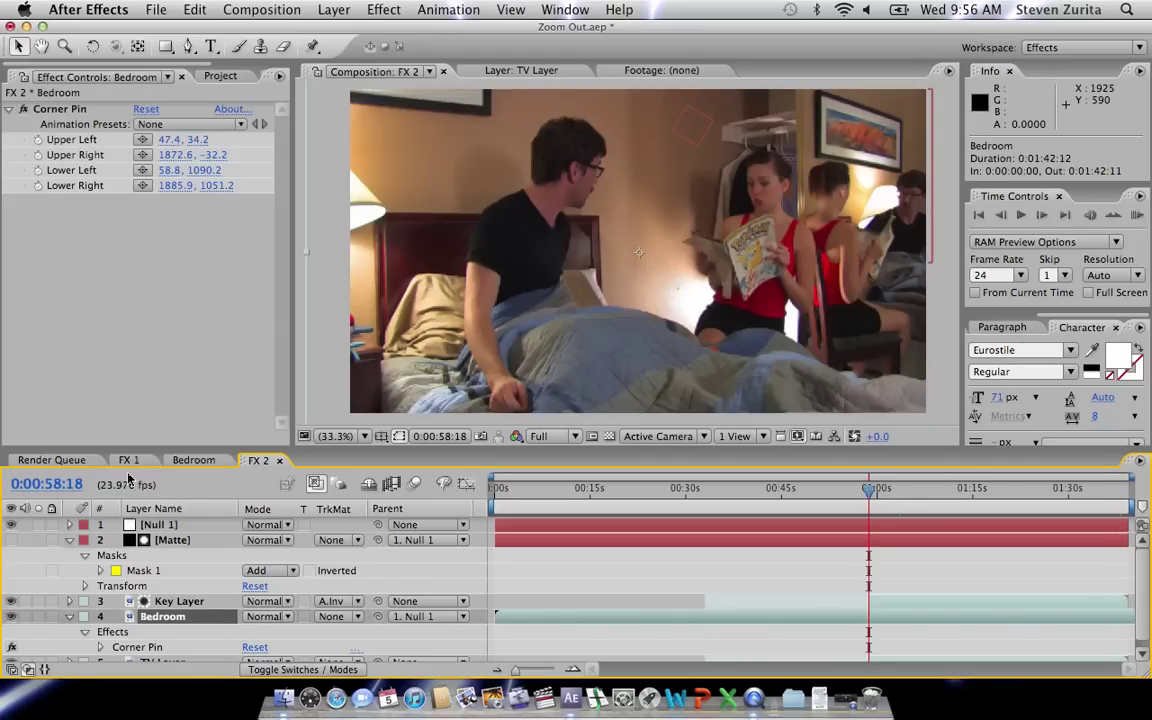
click(270, 84)
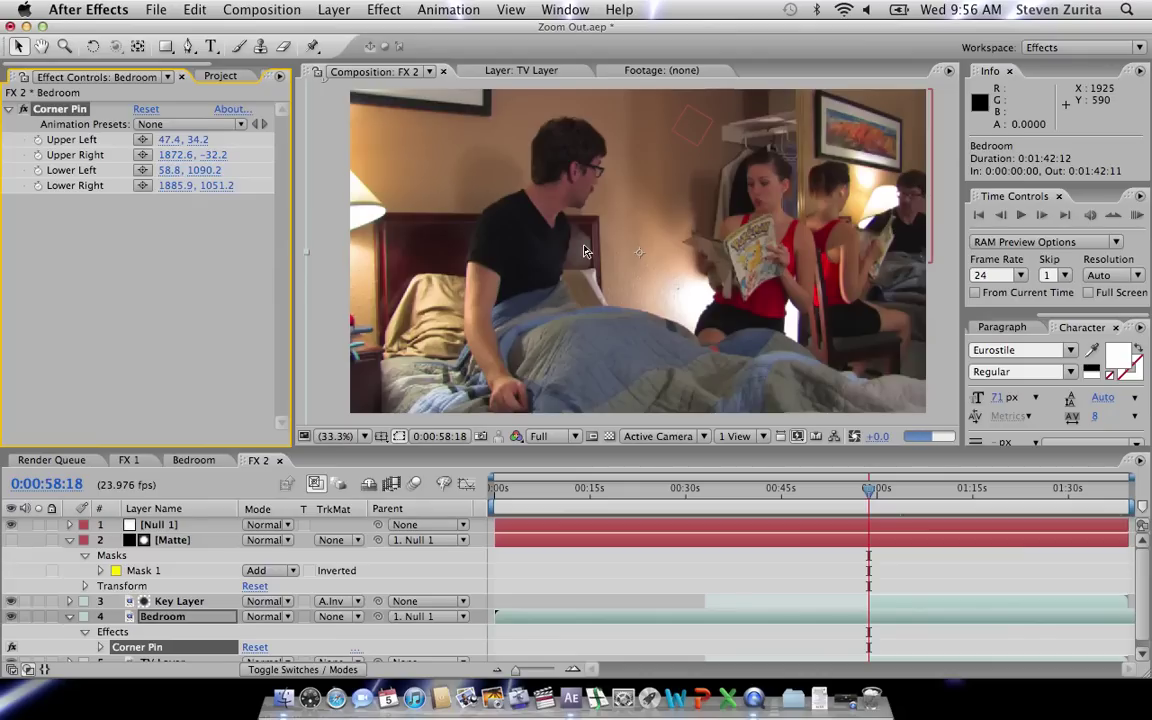
key(comma)
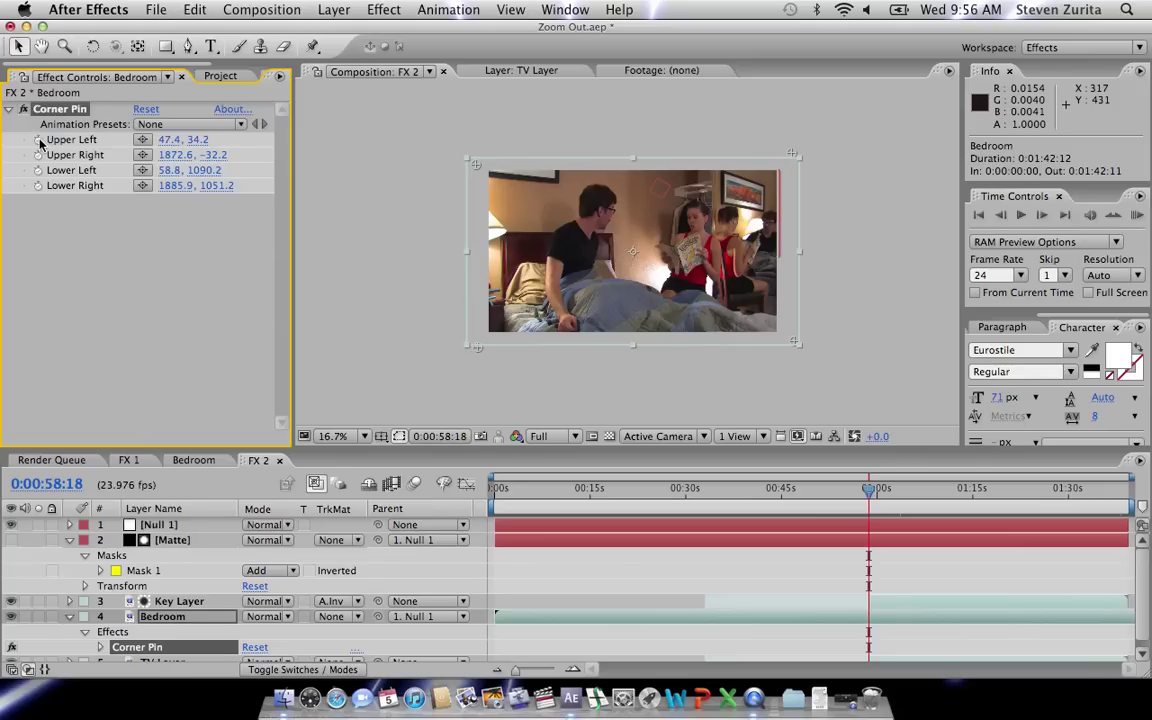
drag(40, 133, 38, 195)
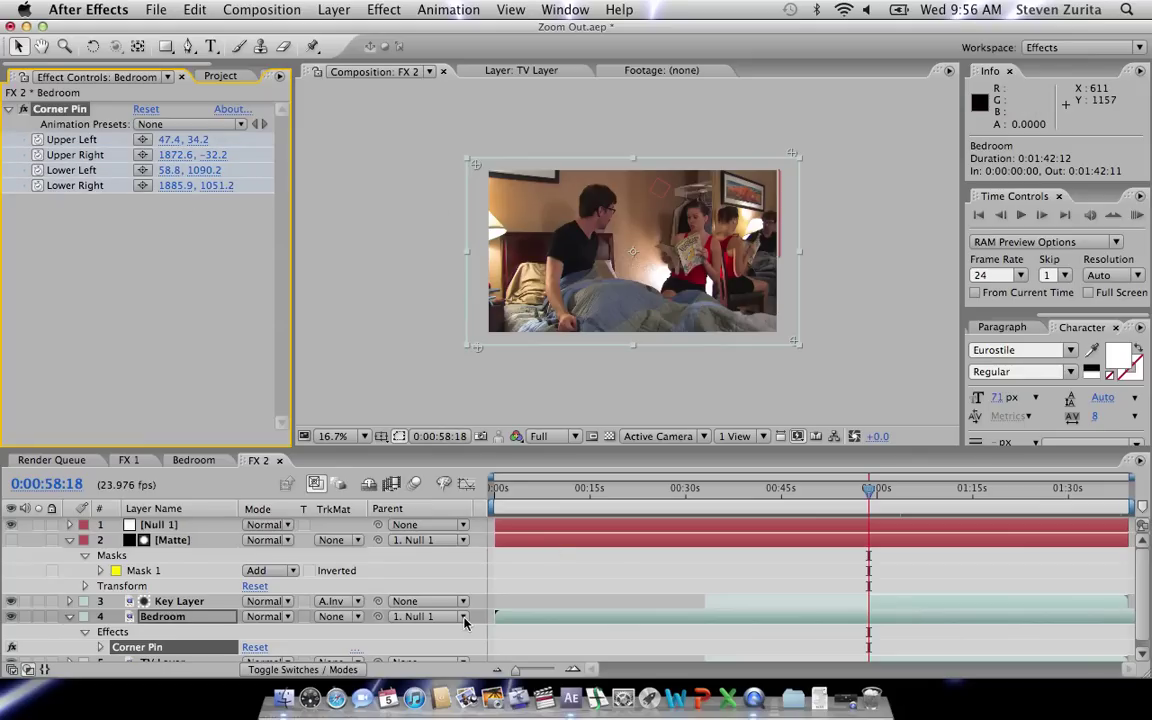
At 0:00:58:06, move Bedroom's upper-left Corner Pin point to the composition frame's corner, about 118, 68.
key(Page_Up)
key(Page_Up)
key(Page_Up)
key(Page_Up)
key(Page_Up)
key(Page_Up)
key(Page_Up)
key(Page_Up)
key(Page_Up)
key(Page_Up)
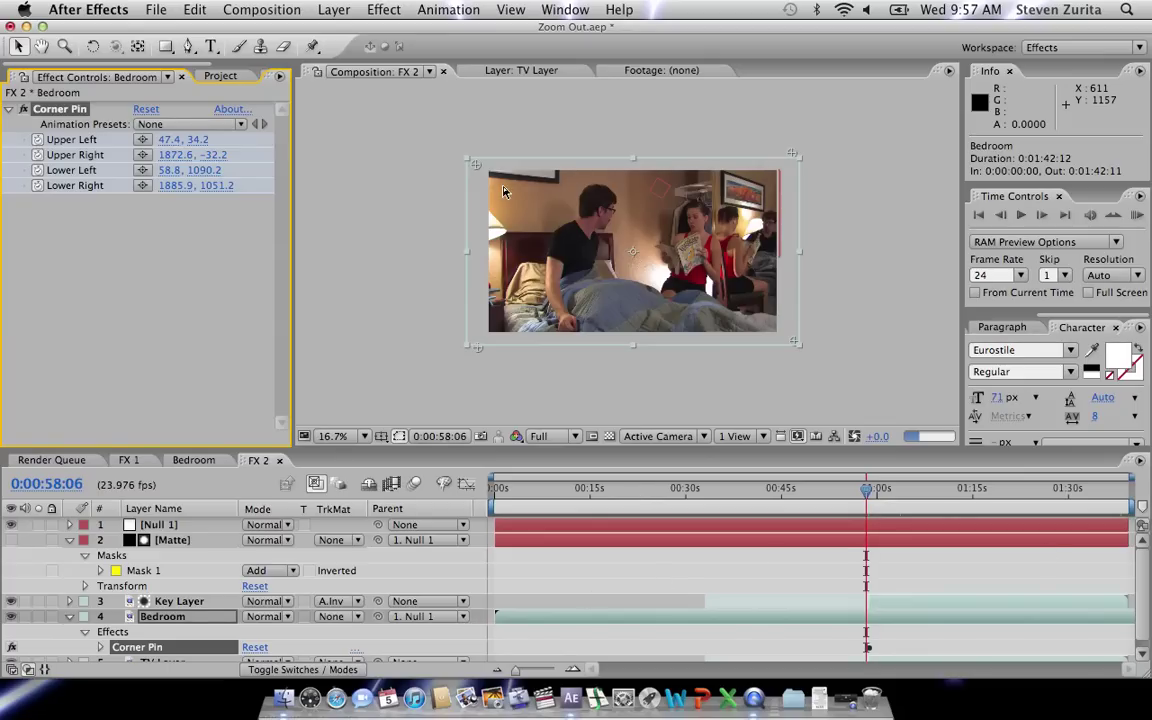
click(335, 437)
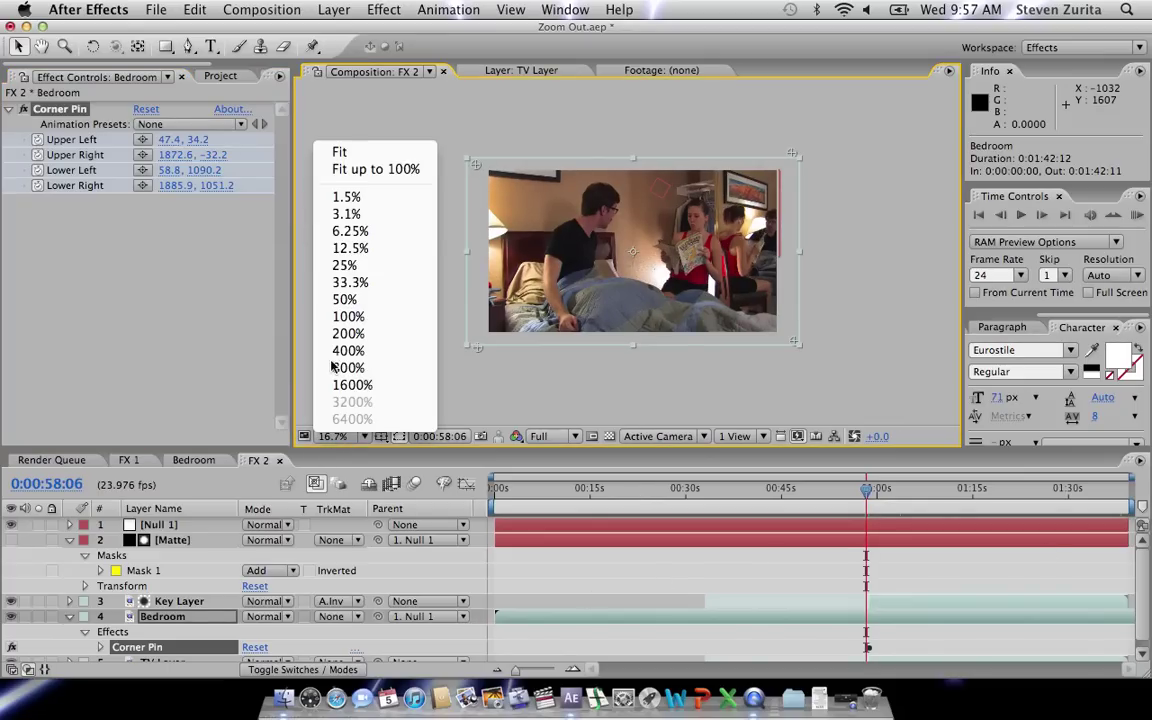
click(345, 155)
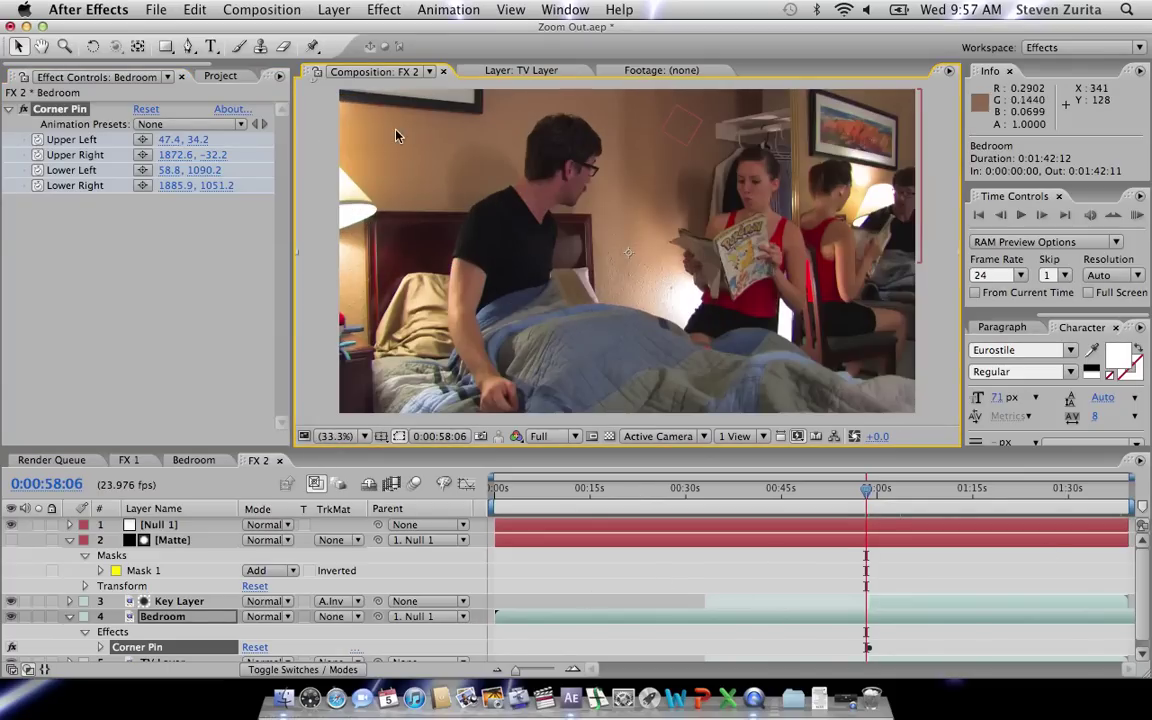
drag(316, 89, 340, 99)
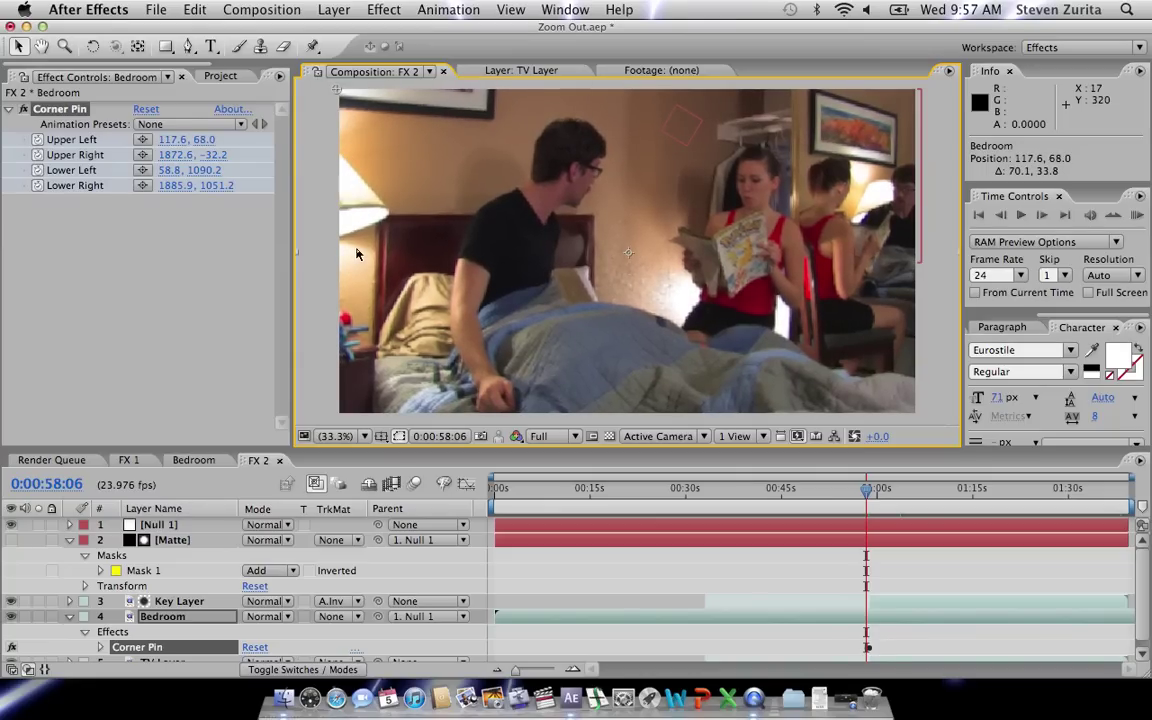
Align Bedroom's lower Corner Pin points with the frame corners, left at about 121, 1010 and right at about 1792, 1010.
key(h)
drag(356, 253, 467, 126)
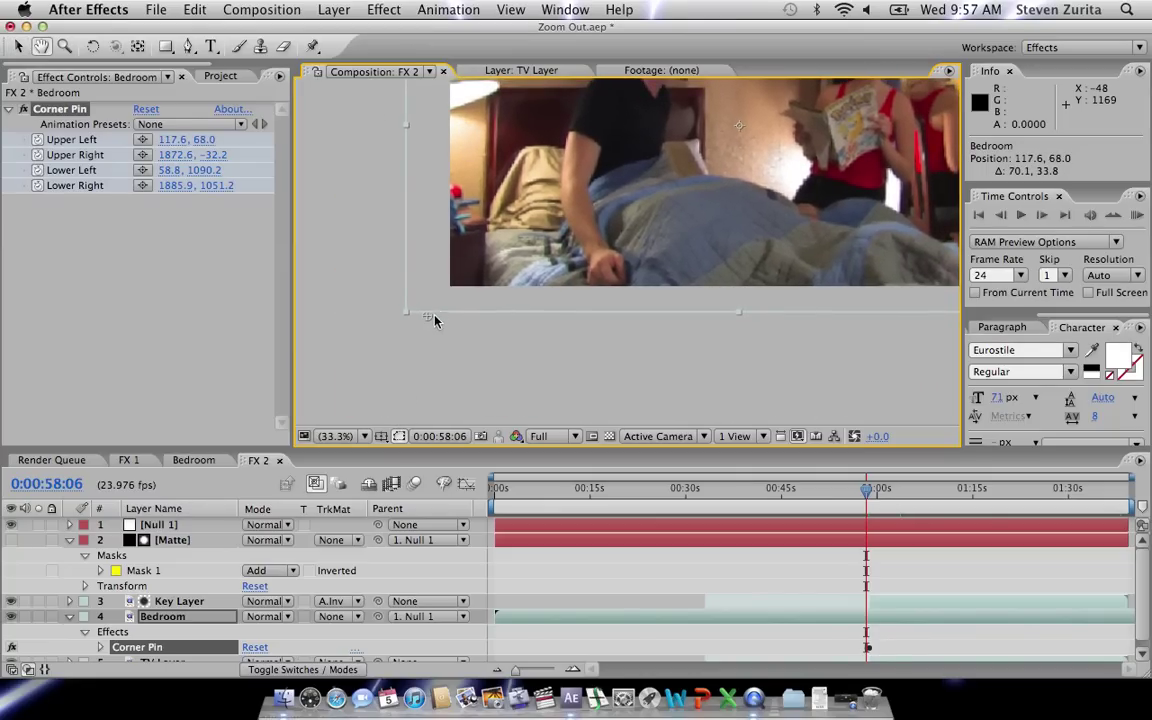
key(v)
drag(433, 319, 450, 294)
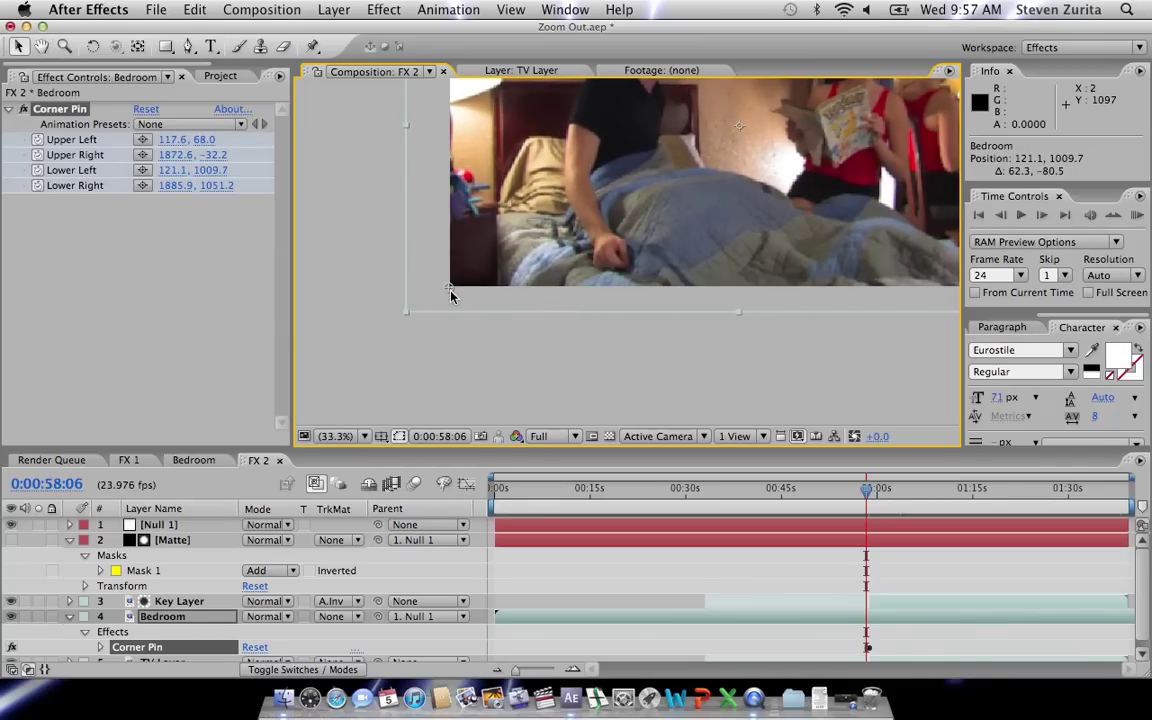
key(h)
drag(887, 257, 555, 288)
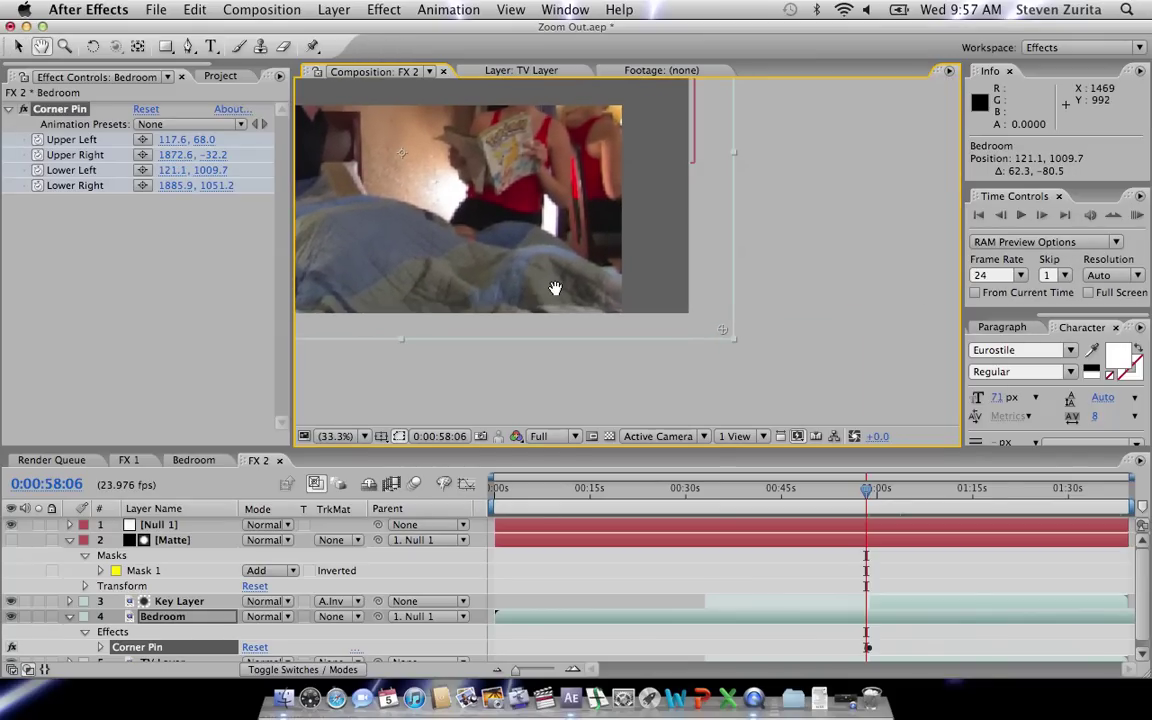
key(v)
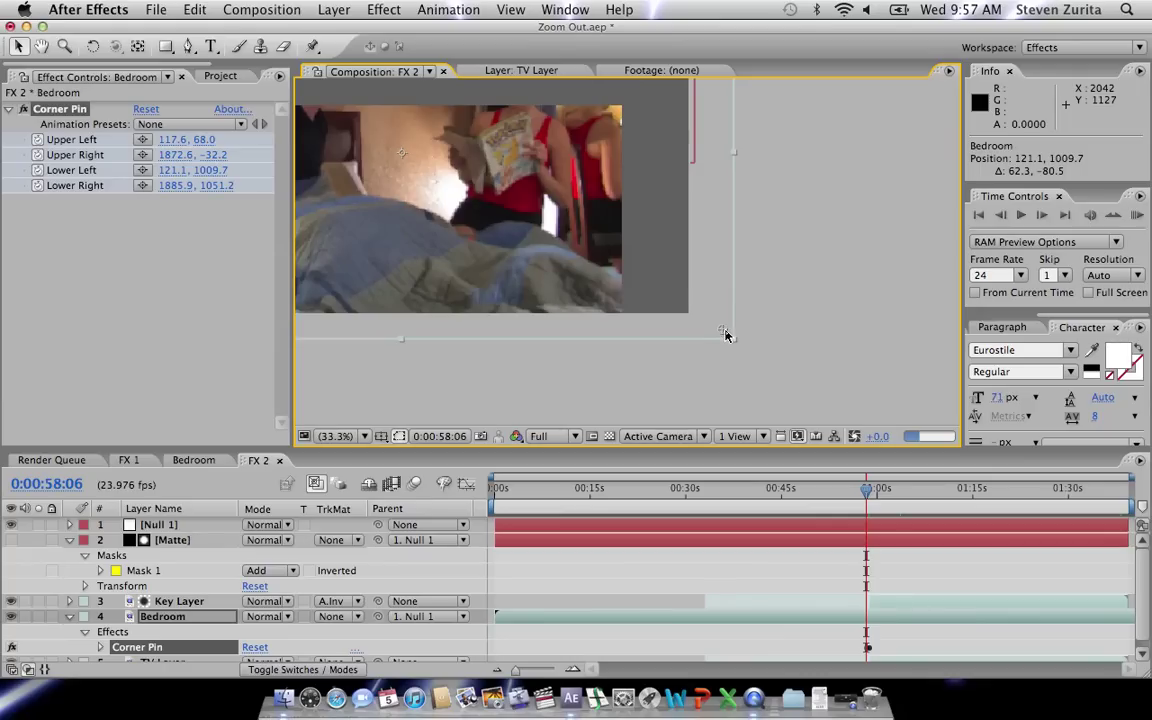
drag(721, 328, 694, 319)
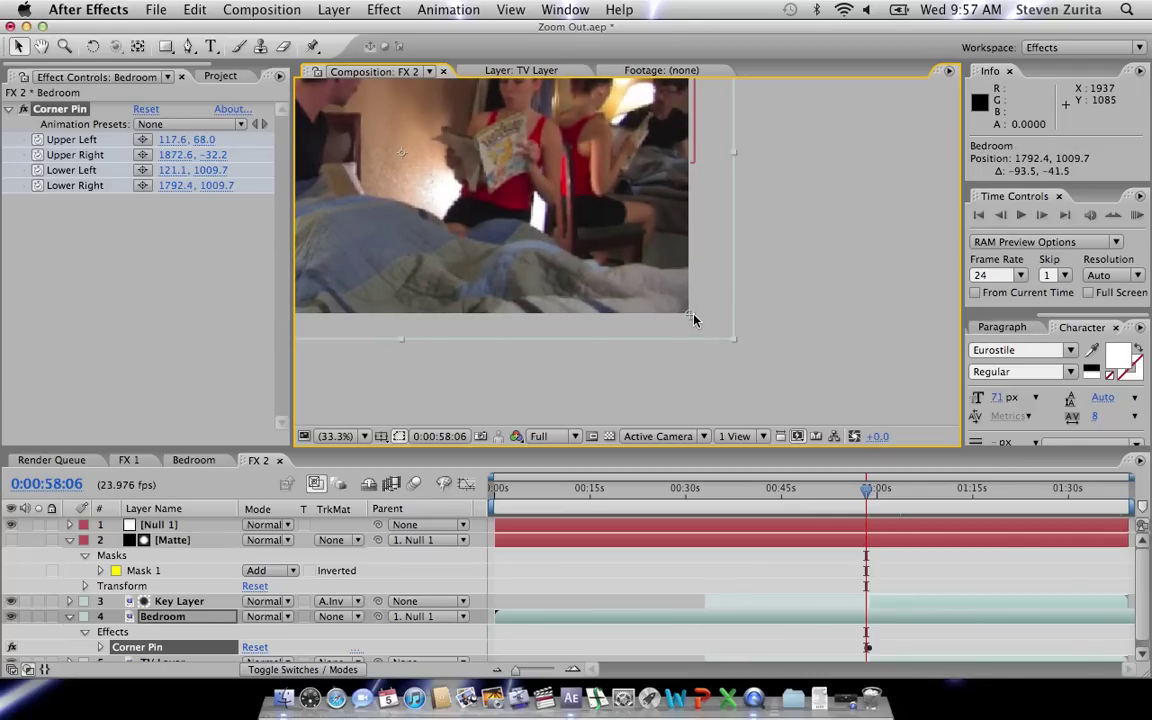
Move Bedroom's upper-right Corner Pin point to the frame's corner, about 1792, 67, and bring the whole frame back into view.
key(h)
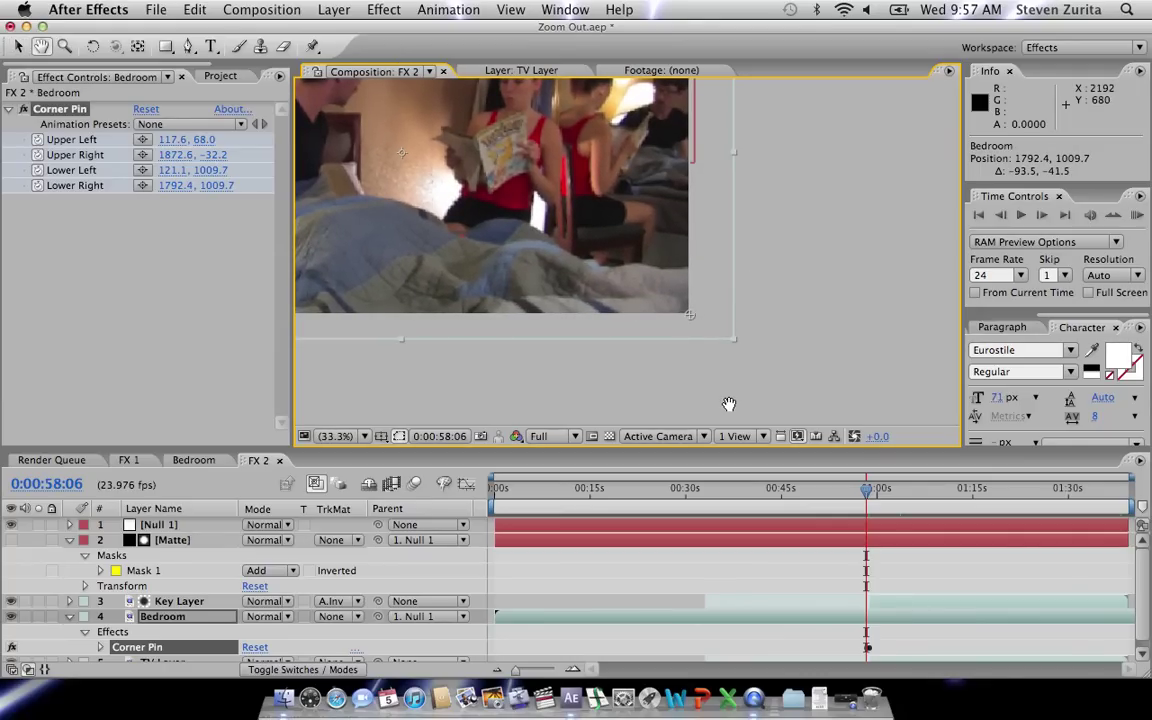
drag(771, 383, 727, 405)
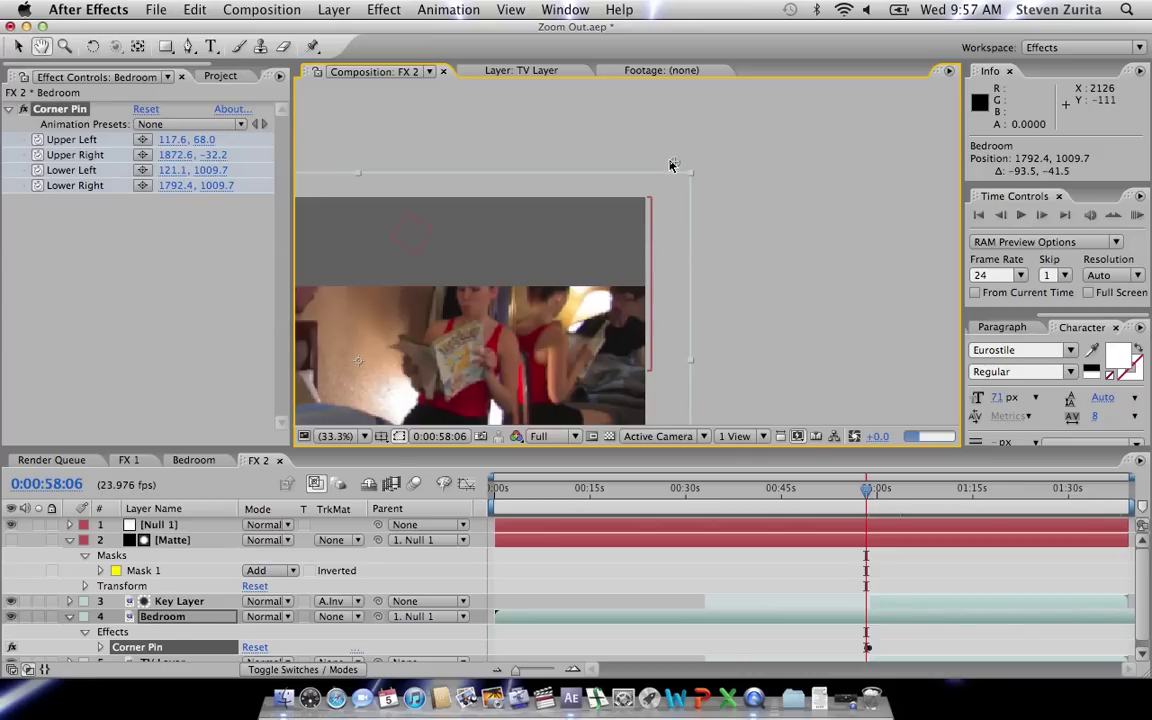
key(v)
drag(676, 164, 649, 203)
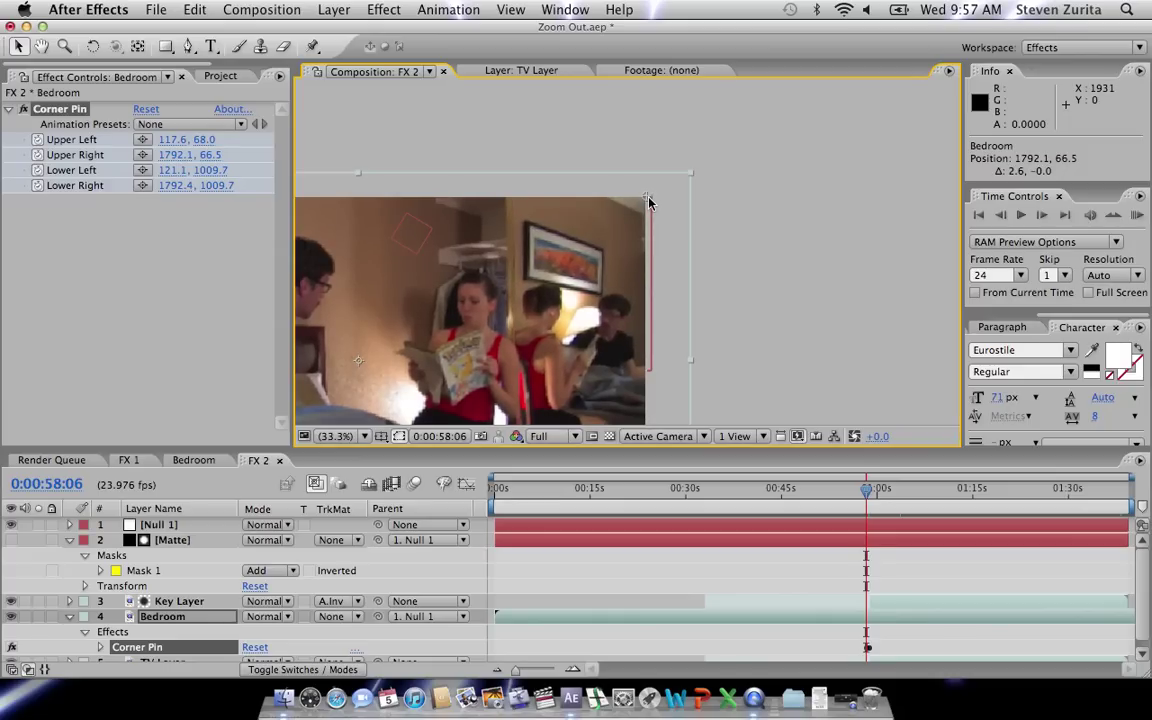
click(335, 436)
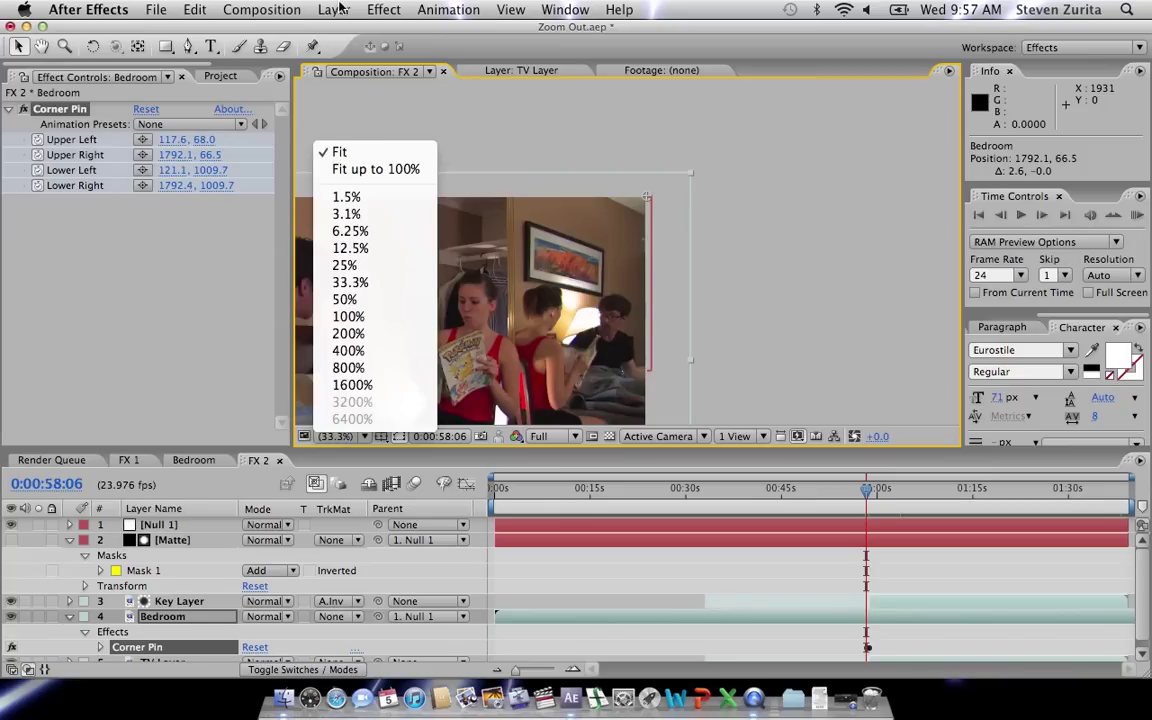
click(710, 162)
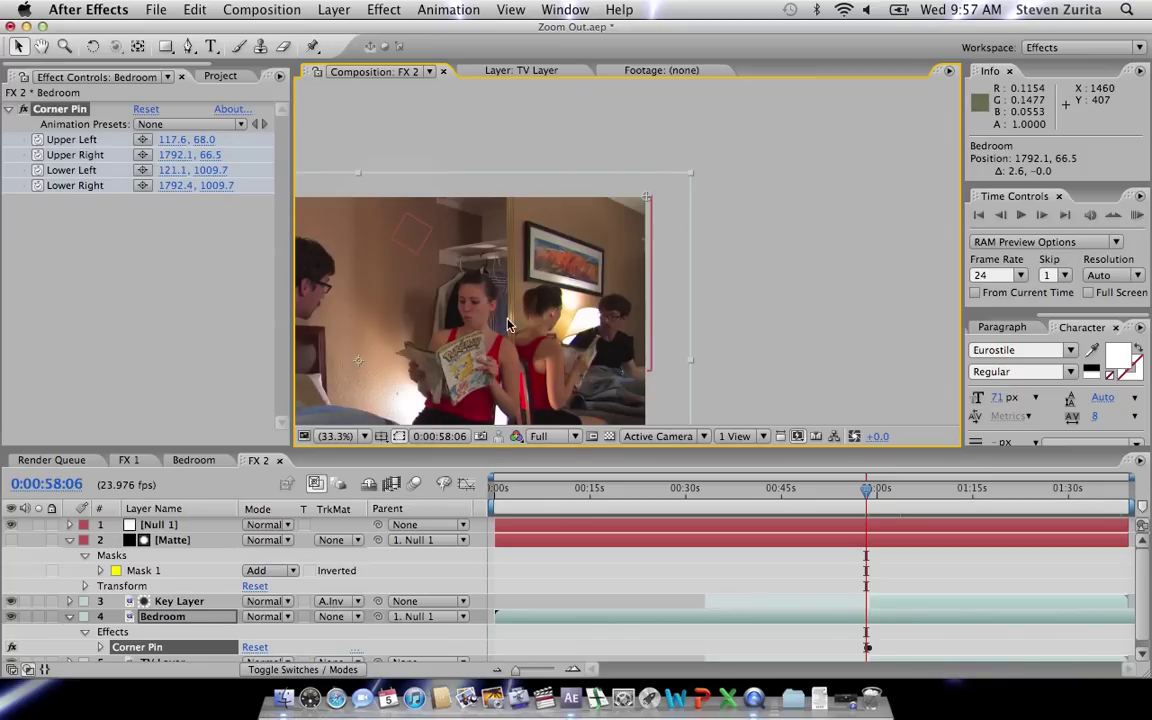
key(h)
drag(470, 345, 768, 240)
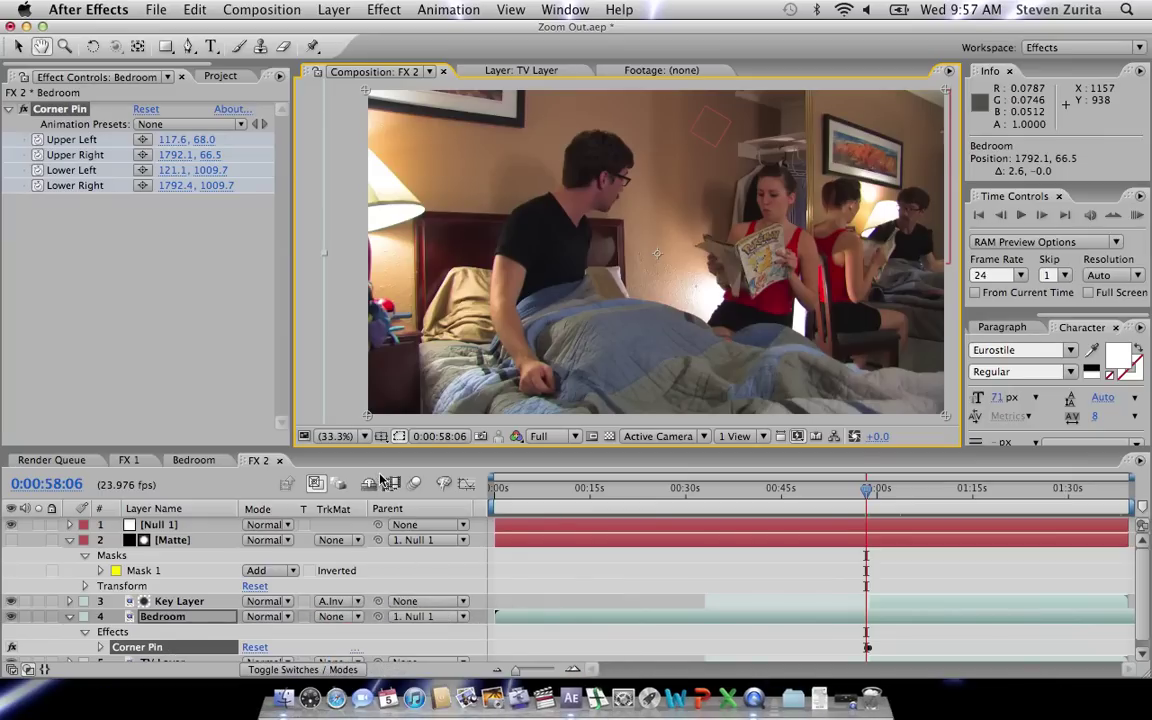
Switch to Safari and open the Hyperdrive Pictures YouTube channel at youtube.com/hyperdrivepics.
click(336, 712)
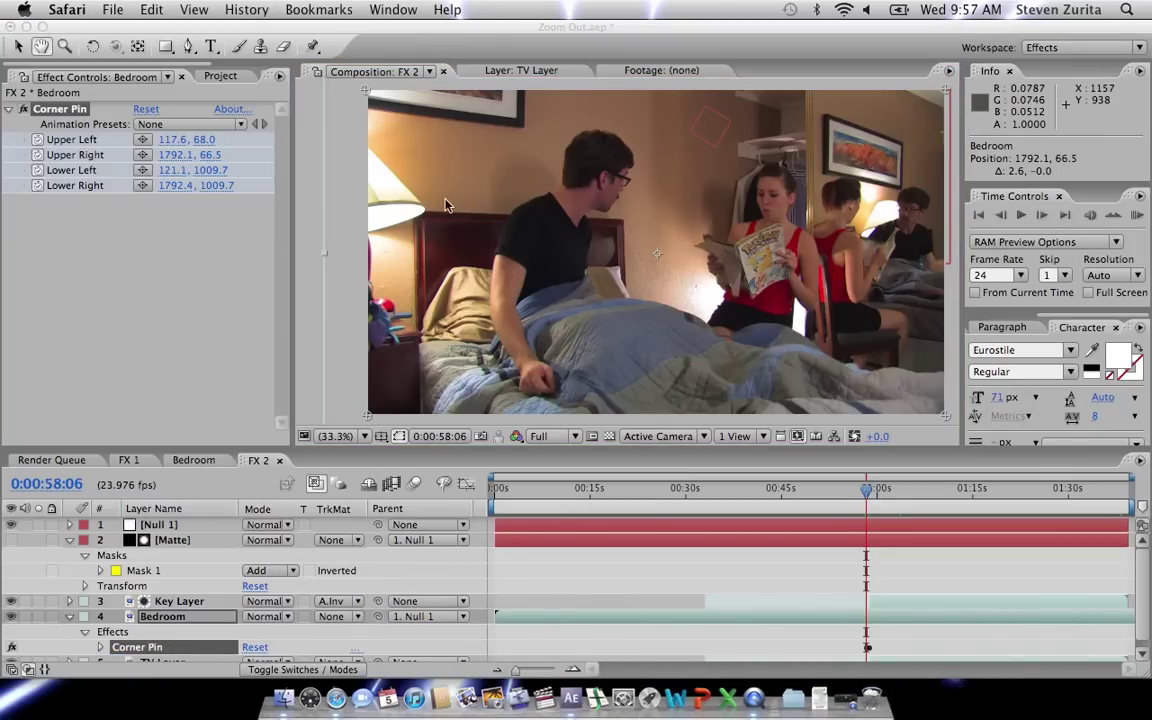
text(youtube.com)
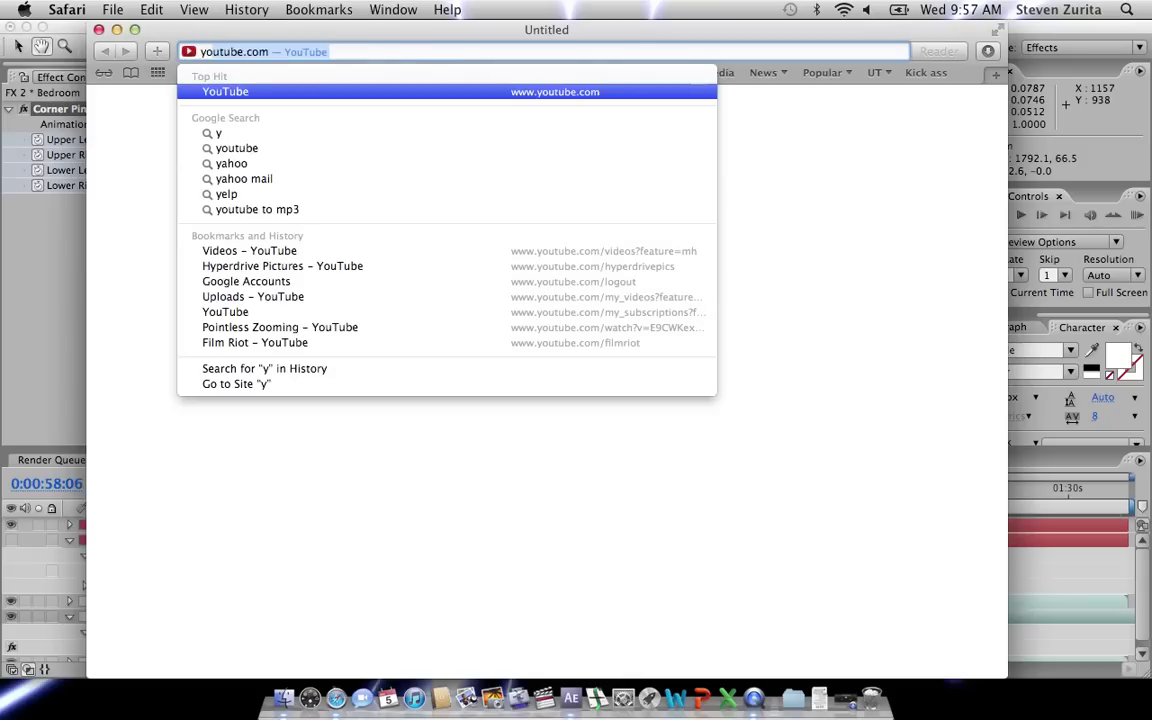
text(/)
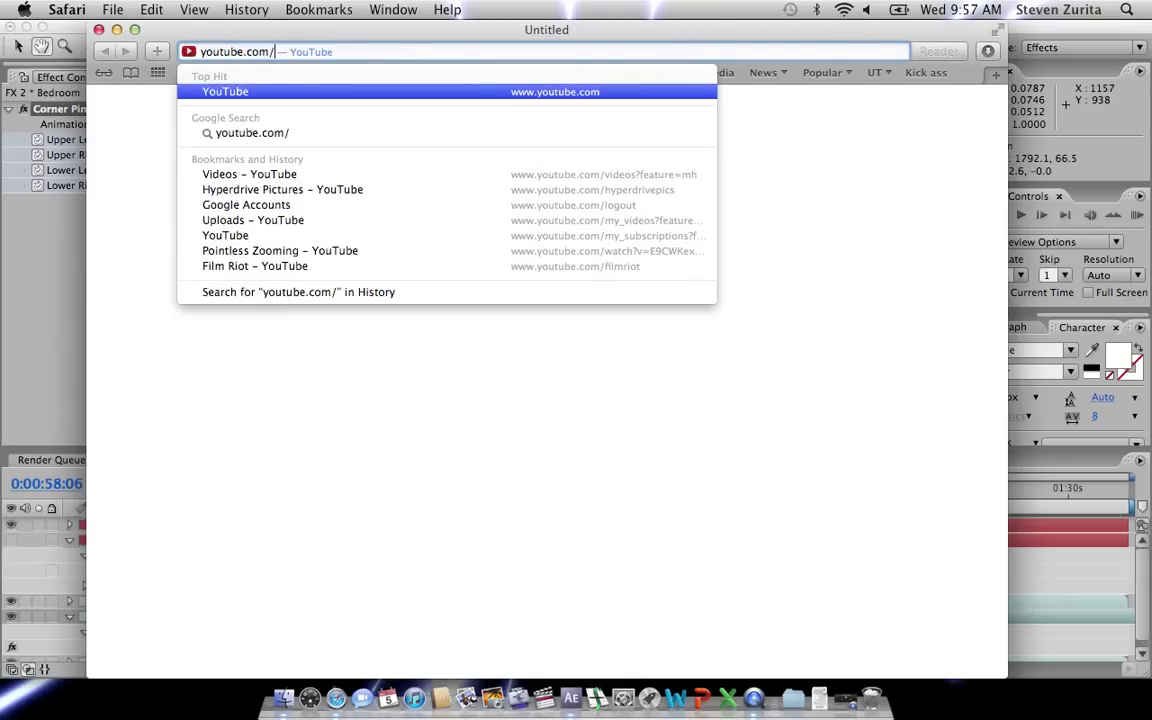
text(hyperdrivepics)
key(Return)
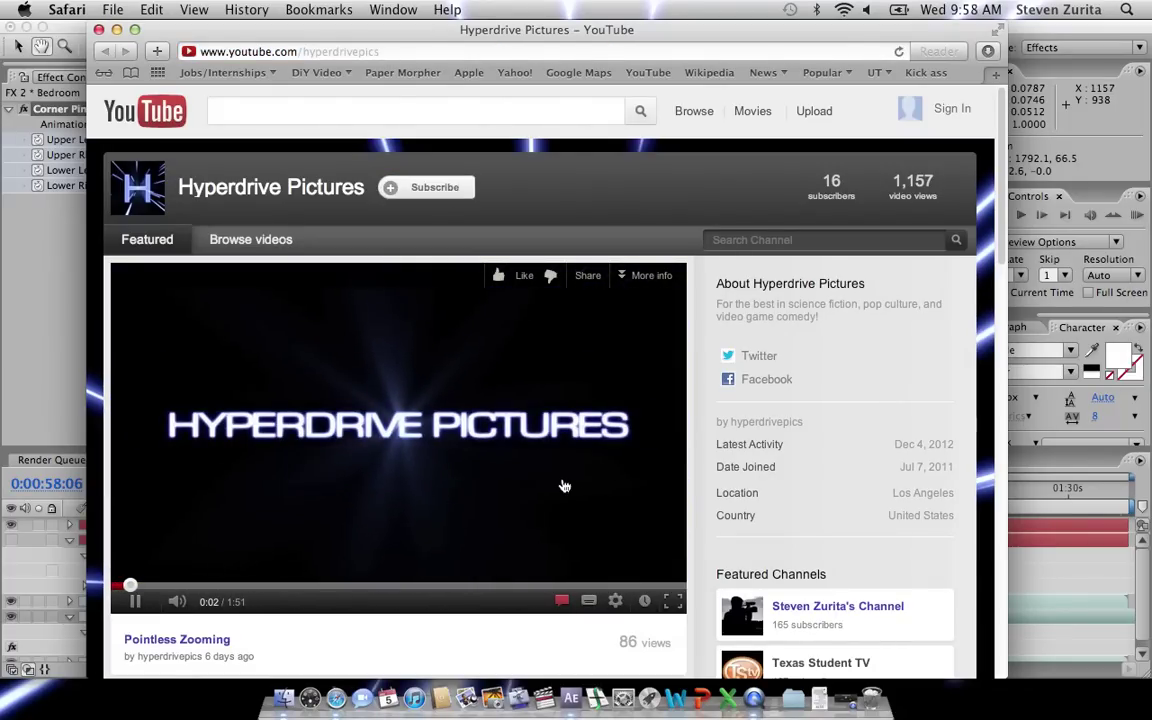
Look through the channel page's uploaded videos and its About section with the Twitter and Facebook links.
scroll(467, 600, down, 15)
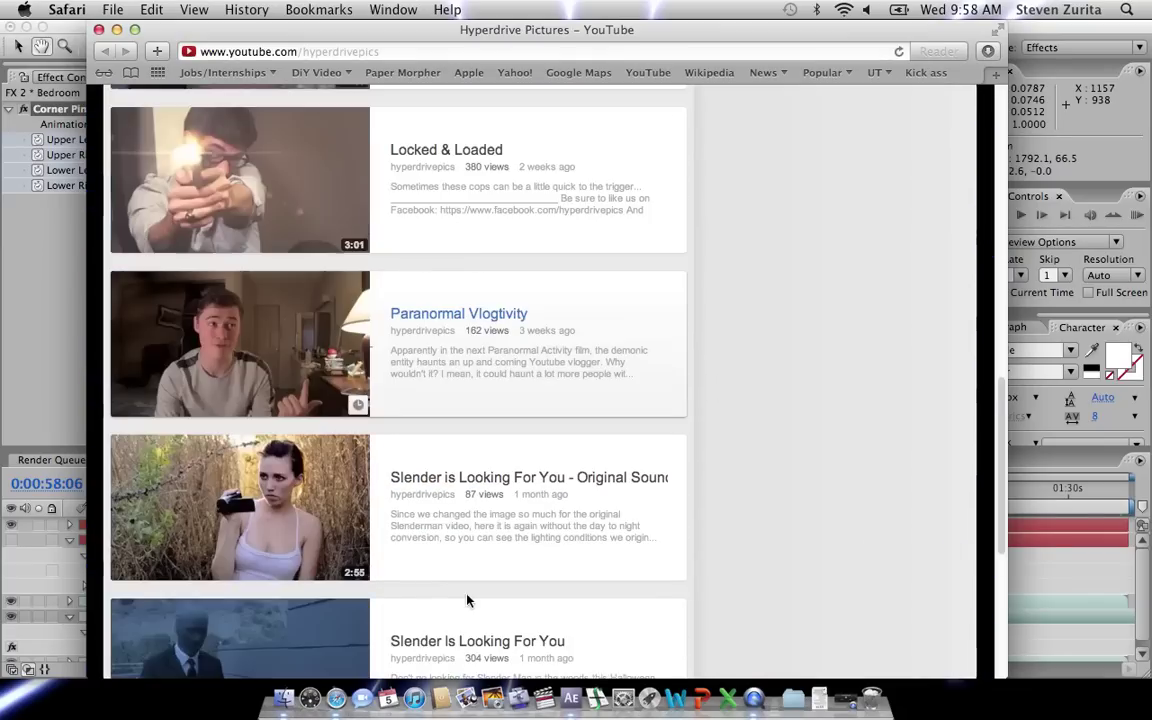
scroll(467, 600, up, 15)
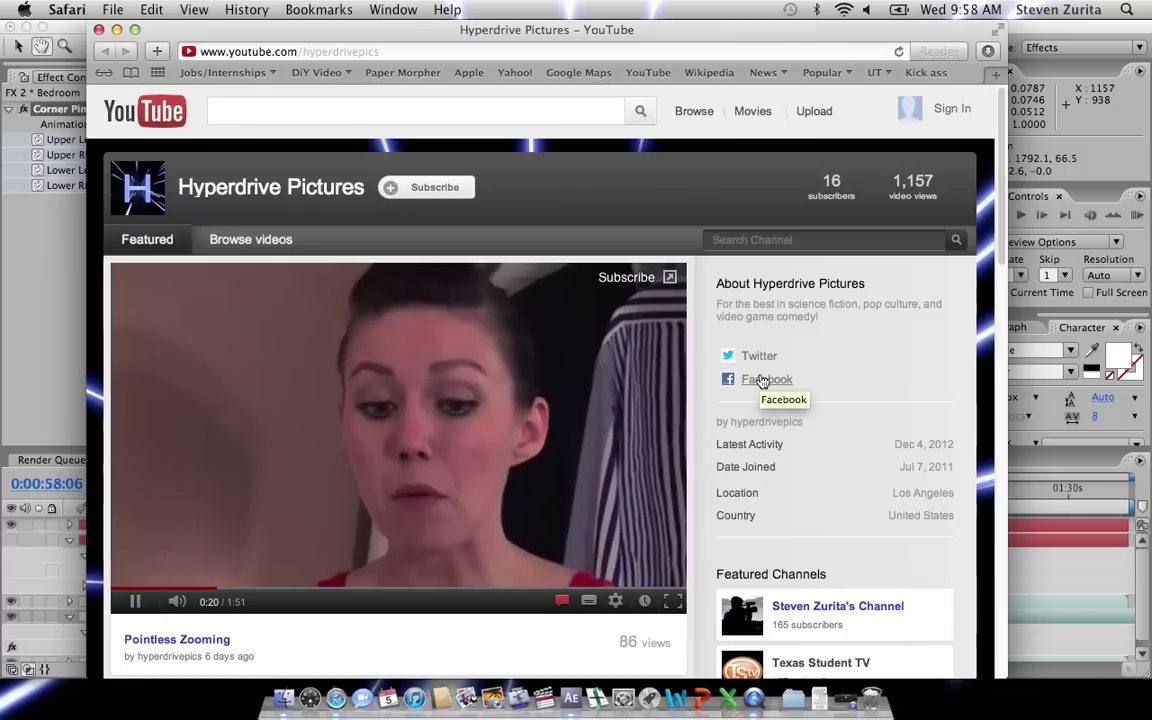
click(855, 697)
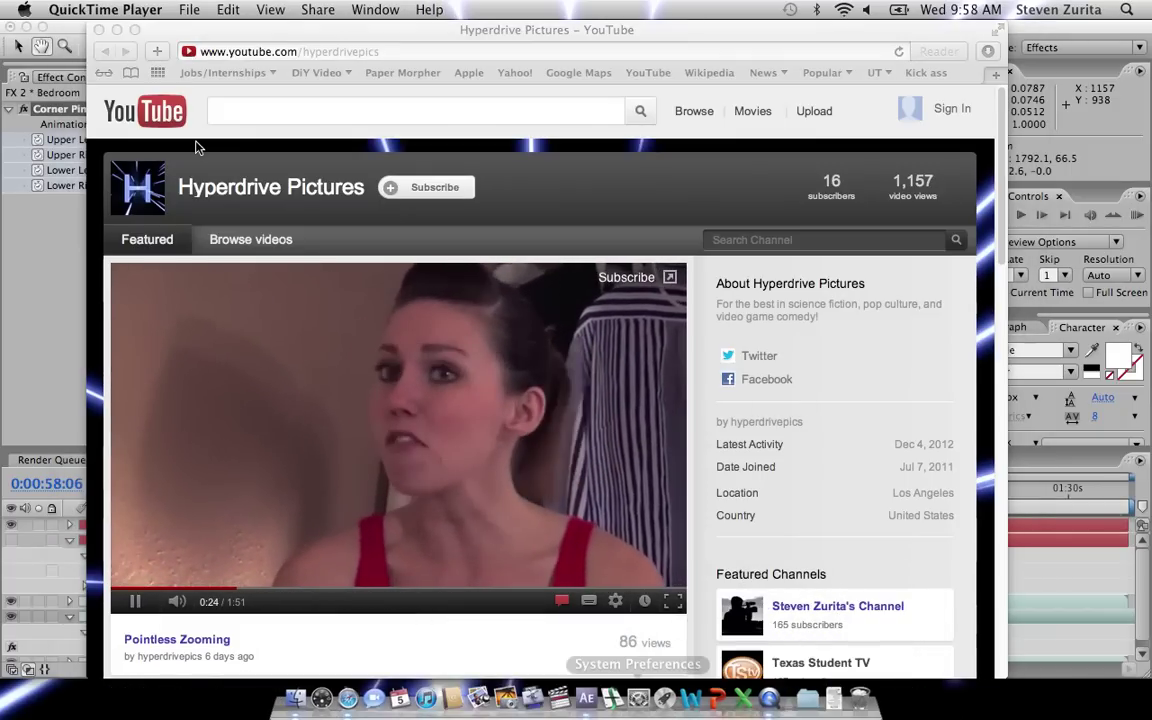